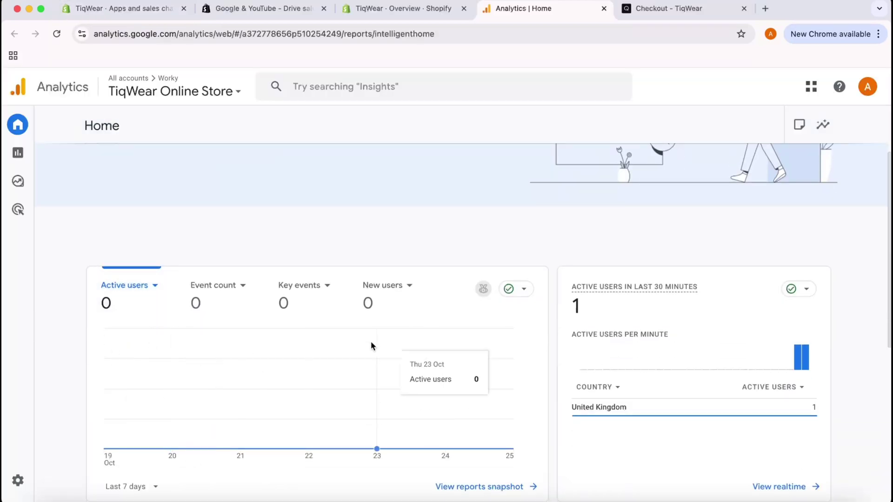
# - Review the TiqWear Online Store realtime report with one active user, then return to account creation
pyautogui.scroll(2, 415, 340)
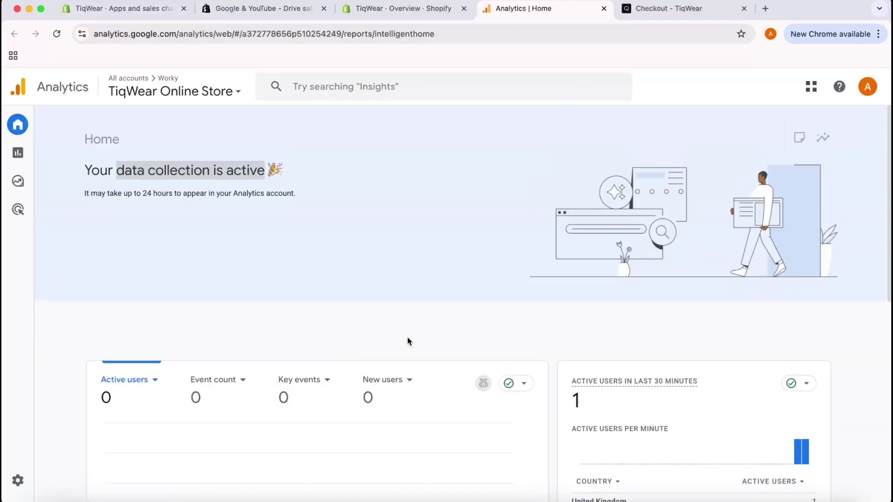
pyautogui.scroll(-5, 744, 367)
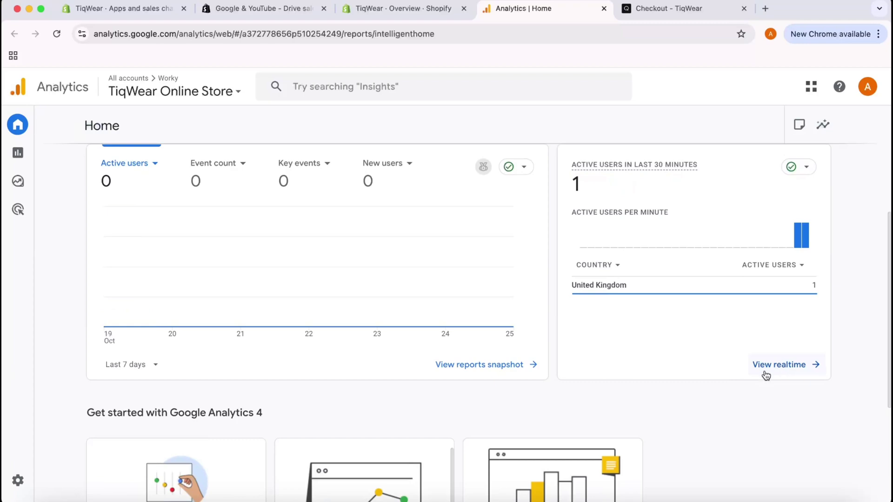
pyautogui.click(774, 370)
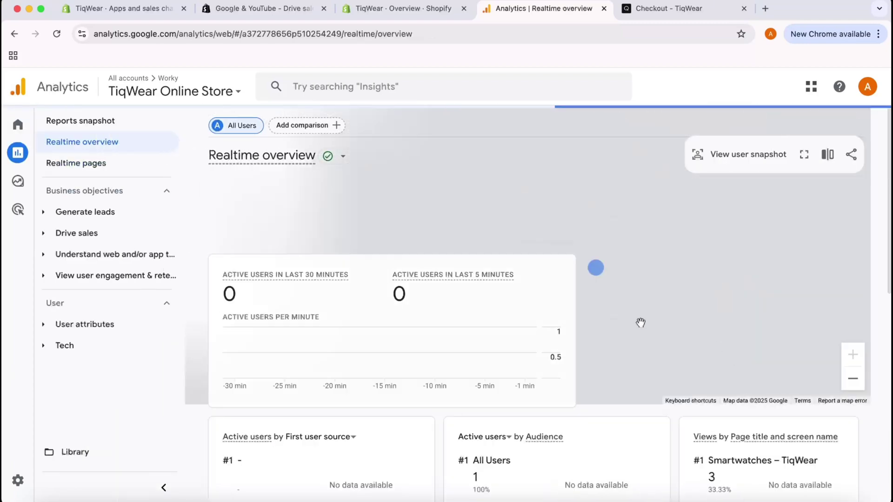
pyautogui.scroll(-3, 521, 344)
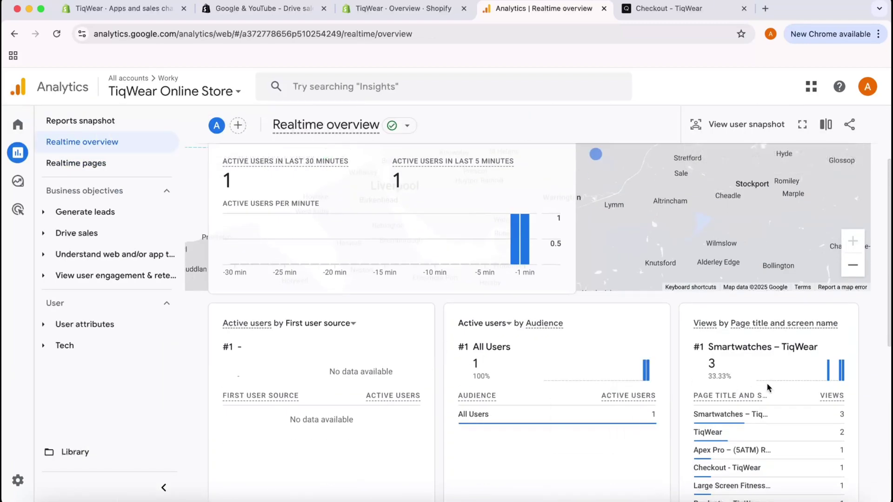
pyautogui.scroll(-3, 773, 386)
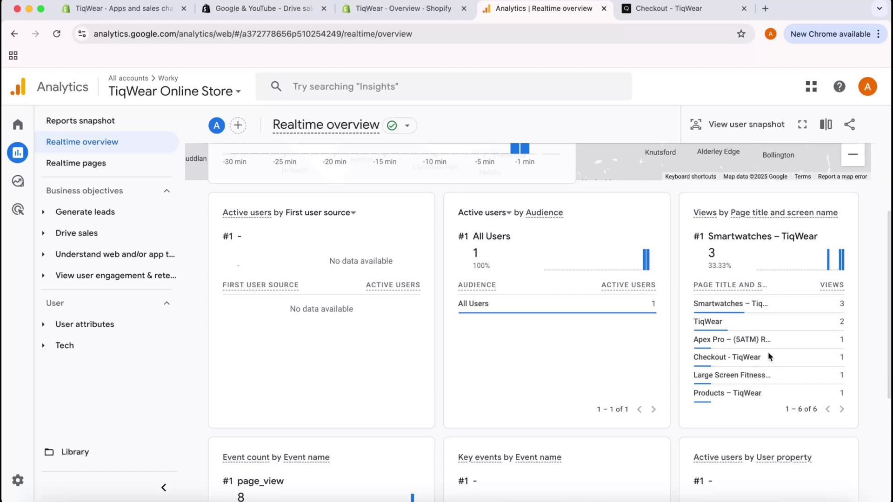
pyautogui.moveTo(728, 365)
pyautogui.scroll(5, 767, 337)
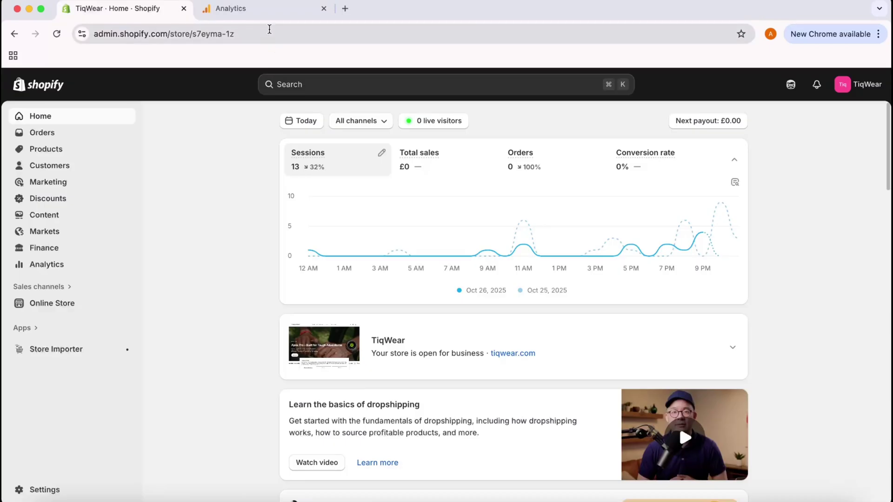
pyautogui.click(265, 7)
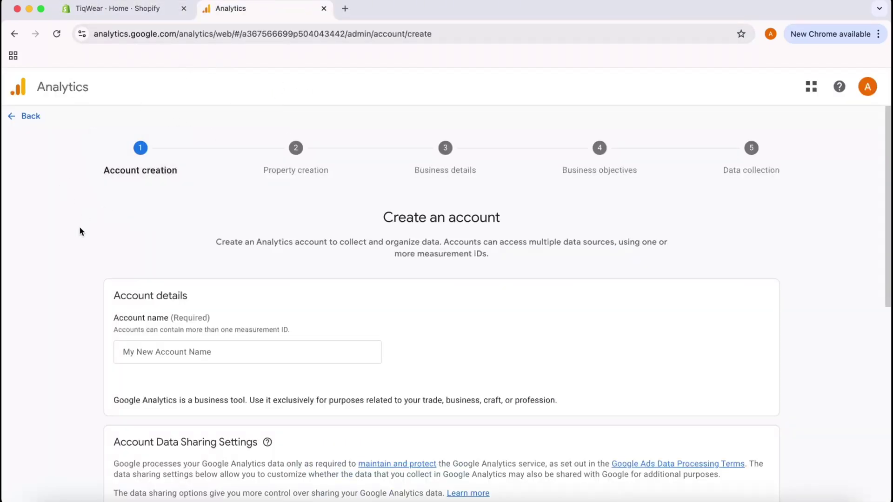
# - Name the new Analytics account 'Worky', leaving the data sharing settings at their defaults
pyautogui.scroll(-3, 227, 266)
pyautogui.scroll(-1, 226, 266)
pyautogui.click(210, 269)
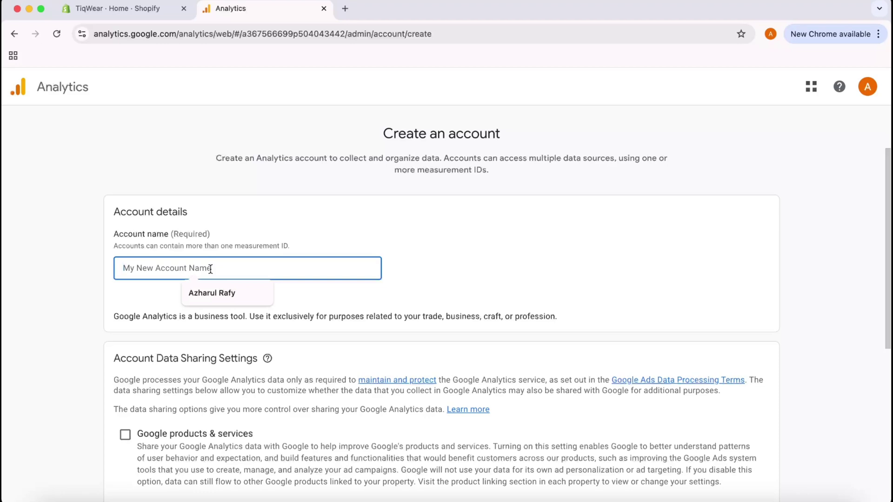
pyautogui.write('Worky')
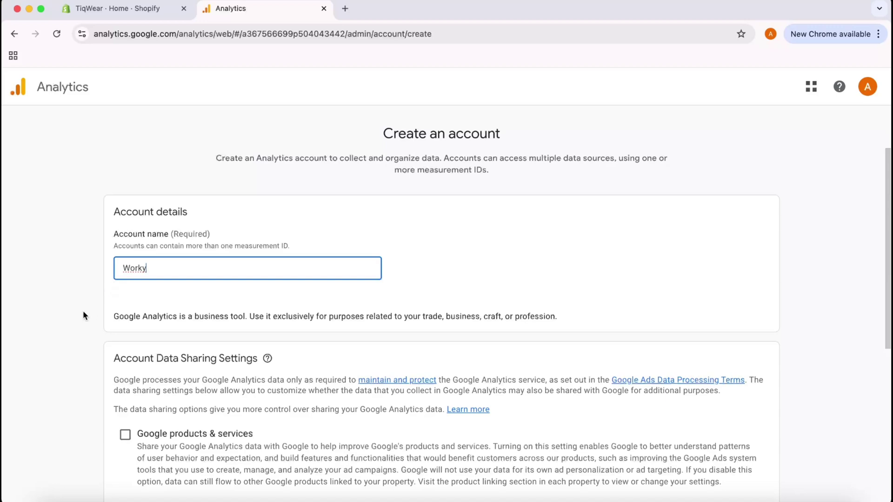
pyautogui.scroll(-2, 83, 311)
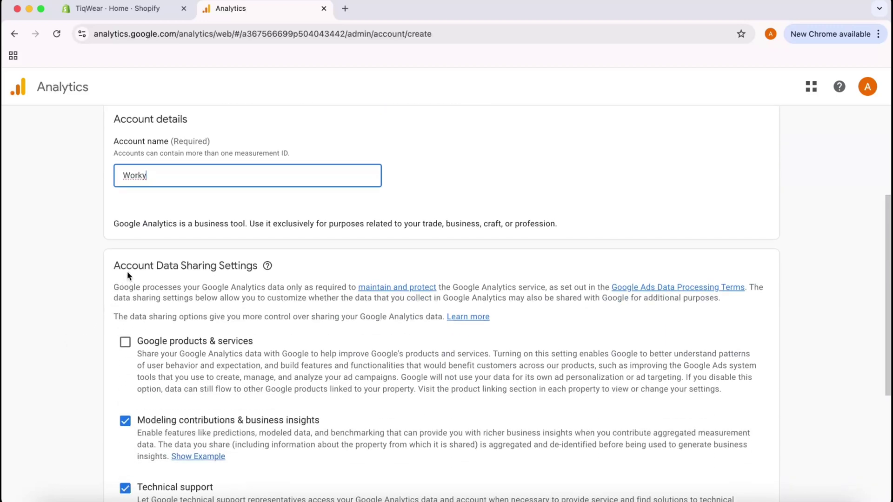
pyautogui.moveTo(130, 270); pyautogui.dragTo(258, 268)
pyautogui.scroll(-5, 107, 307)
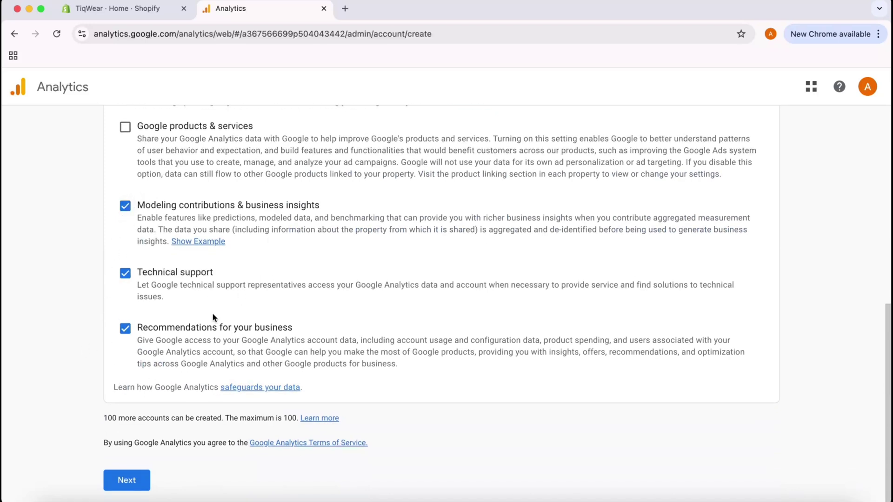
# - Continue to property creation and name the property 'TiqWear Online Store'
pyautogui.click(128, 482)
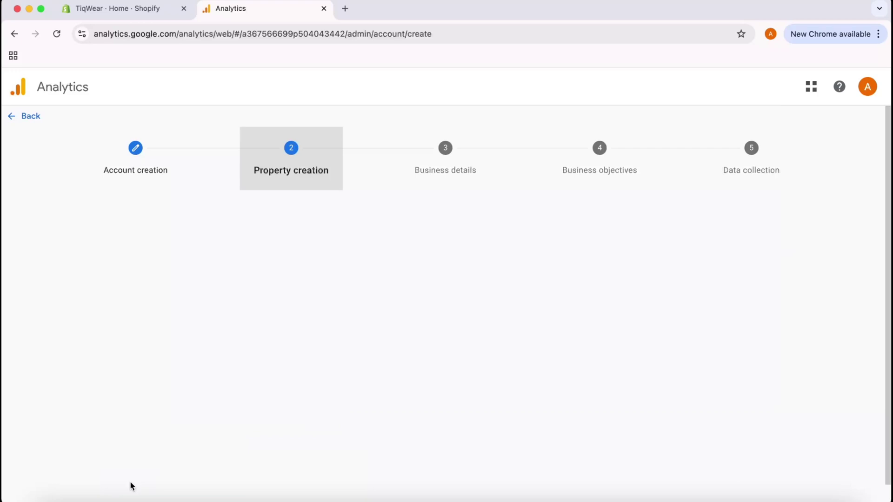
pyautogui.scroll(-1, 108, 432)
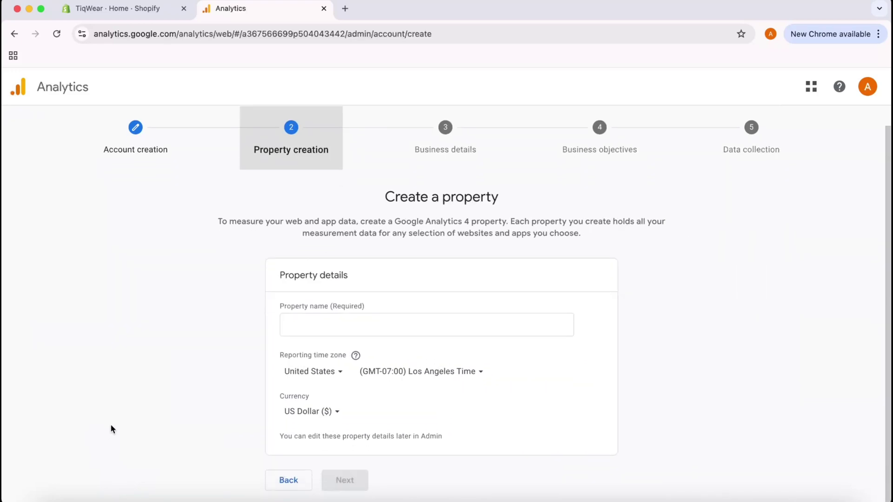
pyautogui.click(308, 323)
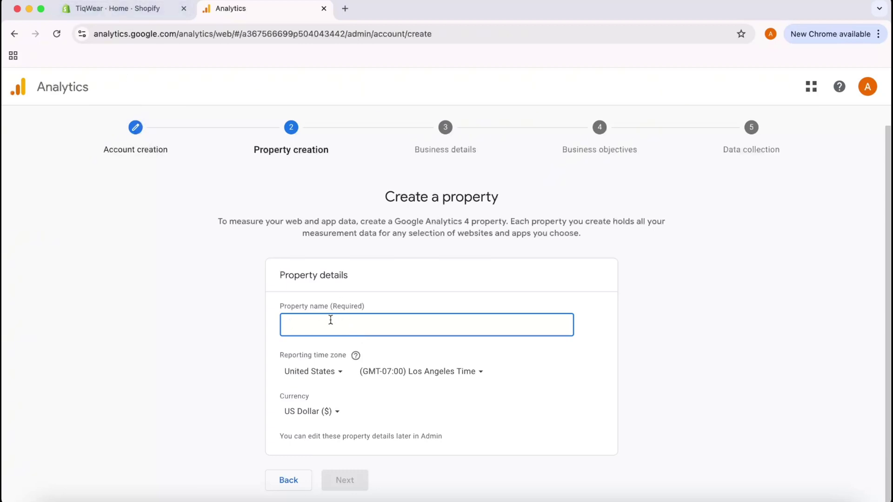
pyautogui.write('TiqWe')
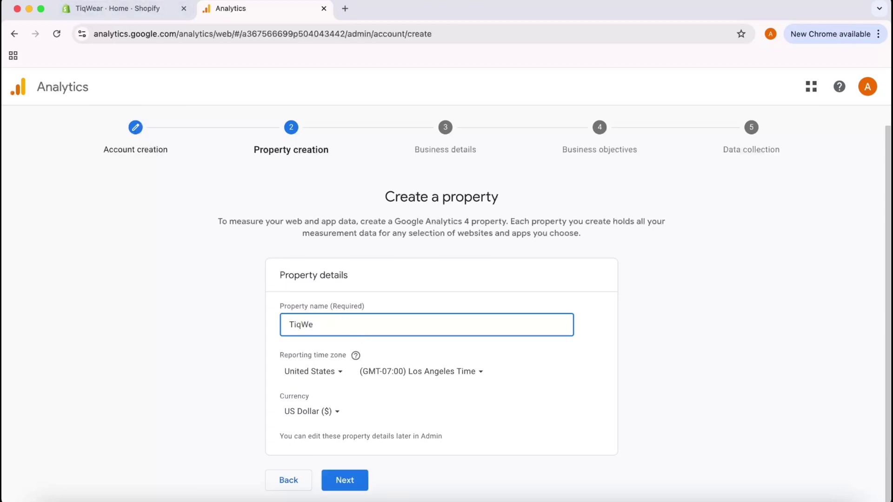
pyautogui.write('ar Online Store')
# - Set the time zone to United Kingdom (GMT) and the currency to British Pound, then continue
pyautogui.click(337, 373)
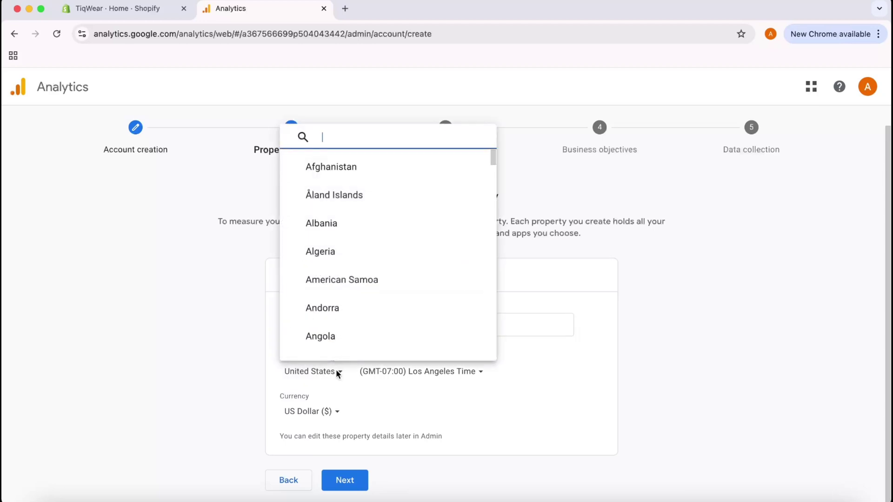
pyautogui.write('united king')
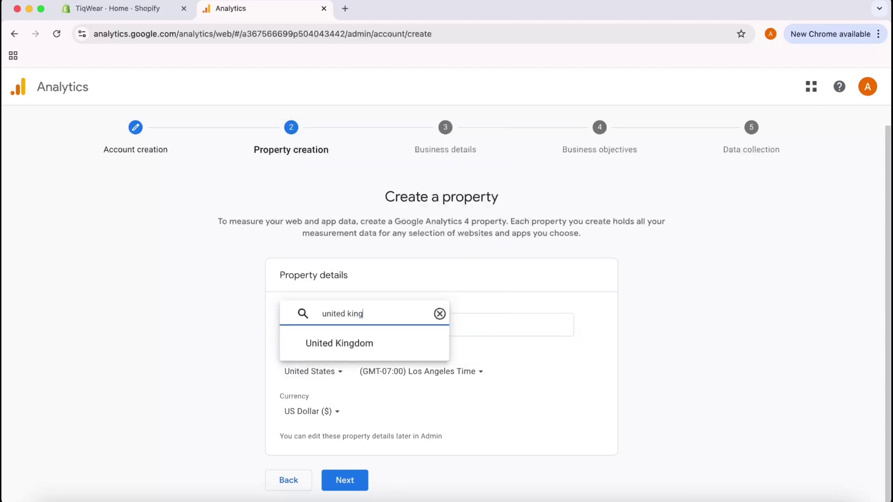
pyautogui.click(347, 343)
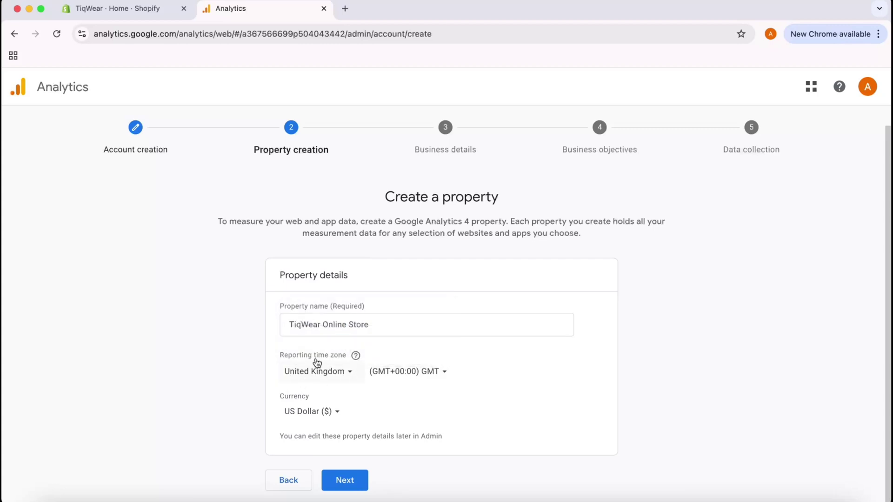
pyautogui.click(318, 413)
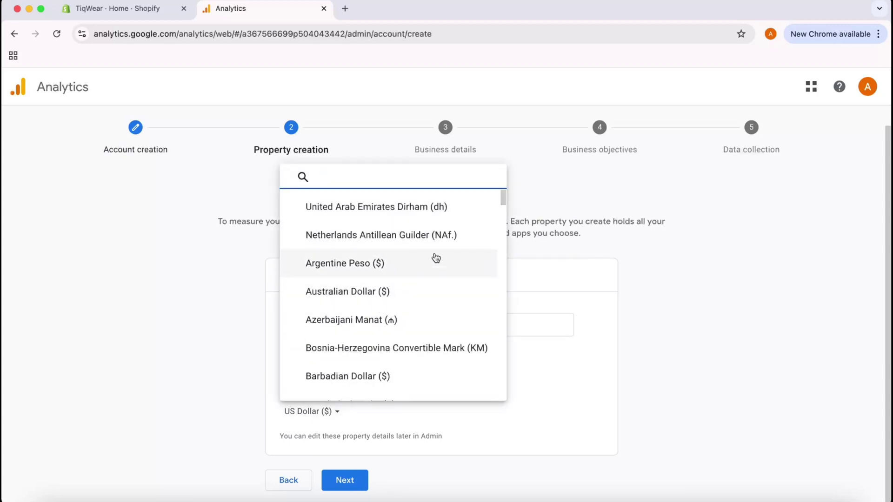
pyautogui.write('pou')
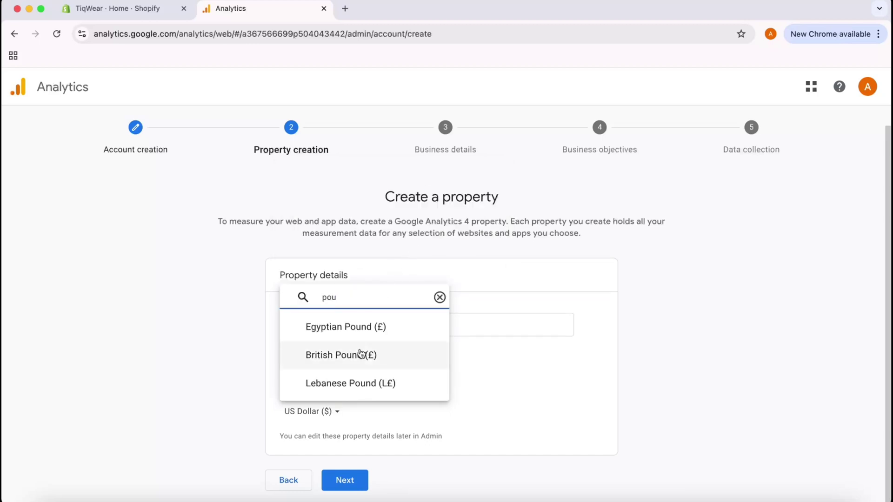
pyautogui.click(355, 358)
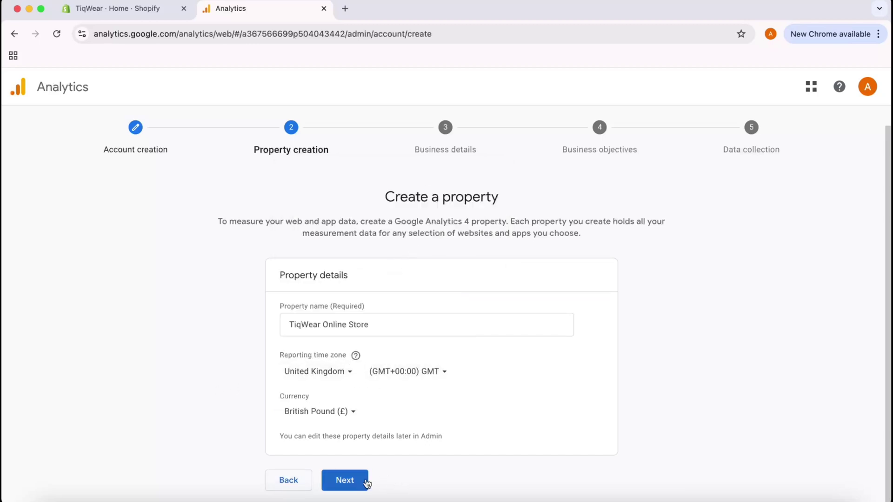
pyautogui.click(346, 482)
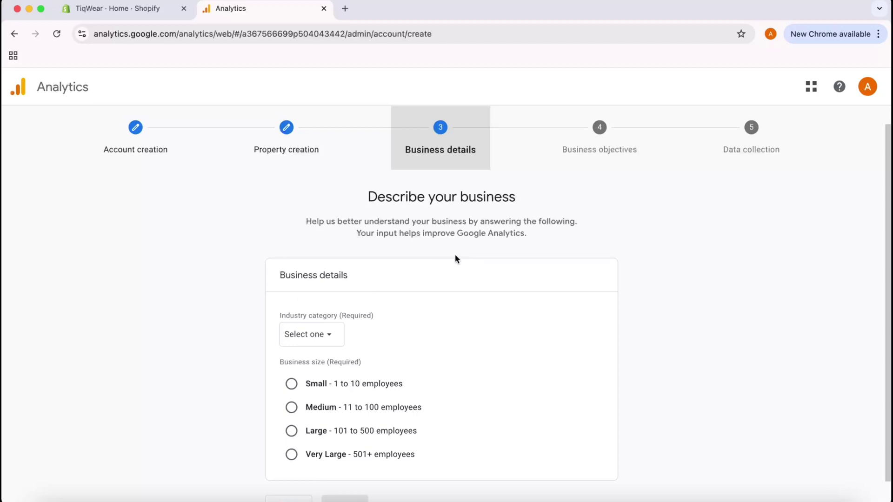
# - Set the industry to Other Business Activity and the business size to Small (1–10 employees), then continue
pyautogui.scroll(-1, 203, 270)
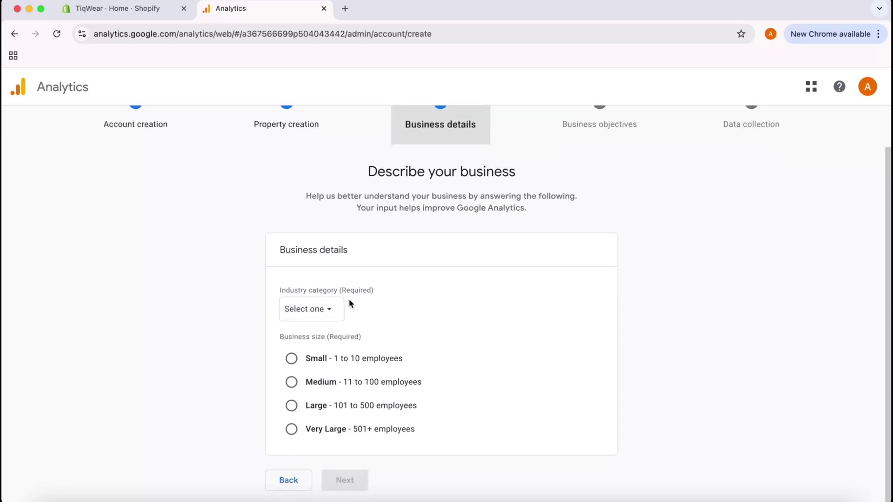
pyautogui.click(318, 315)
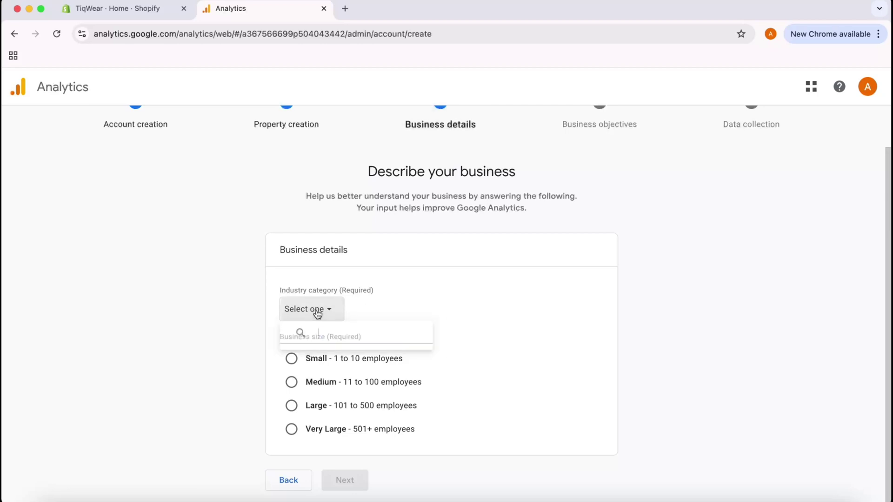
pyautogui.scroll(-5, 403, 448)
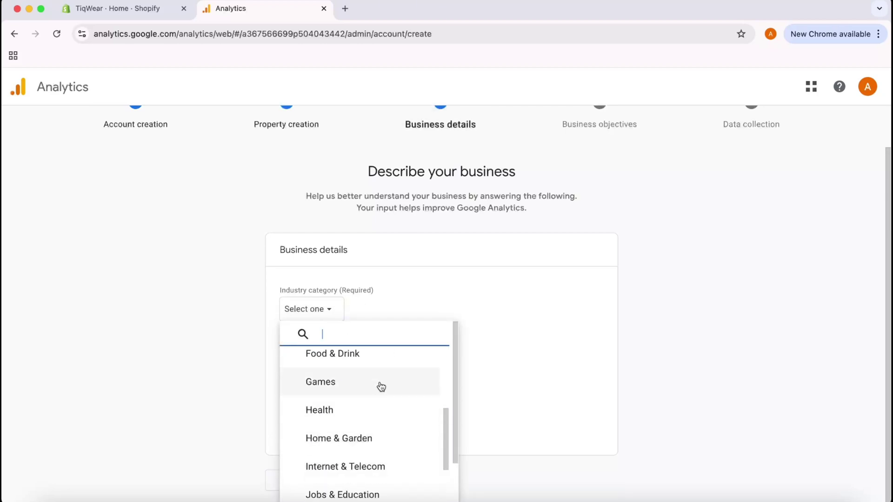
pyautogui.scroll(-3, 385, 422)
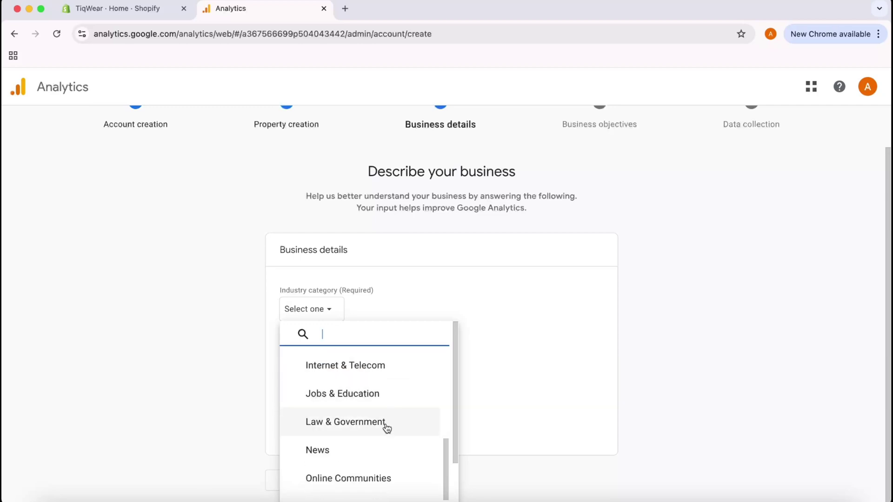
pyautogui.scroll(-1, 385, 425)
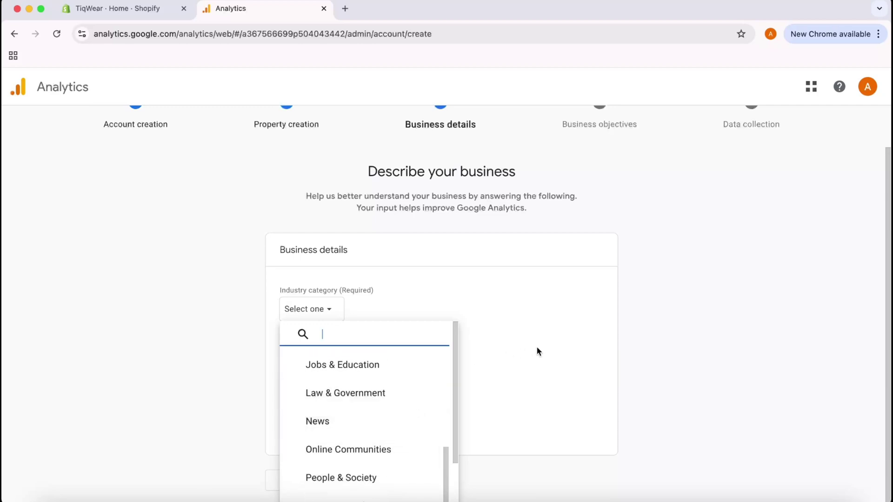
pyautogui.scroll(-4, 369, 425)
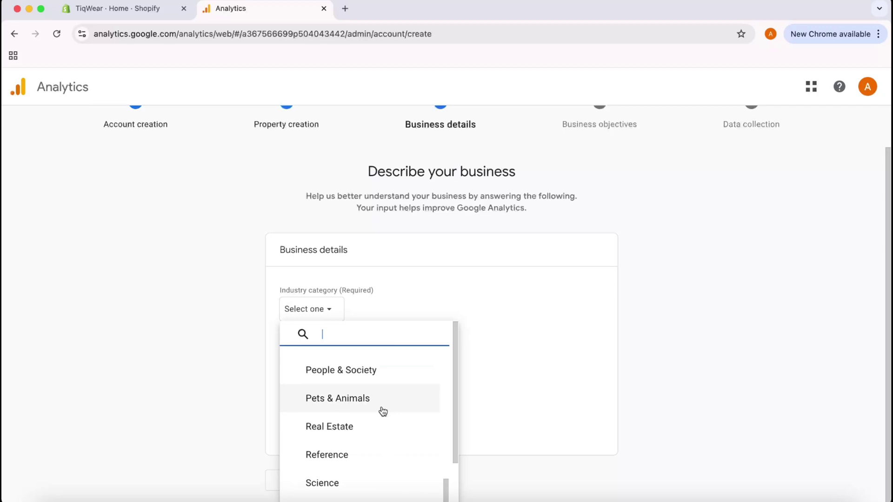
pyautogui.scroll(4, 376, 423)
pyautogui.scroll(5, 384, 367)
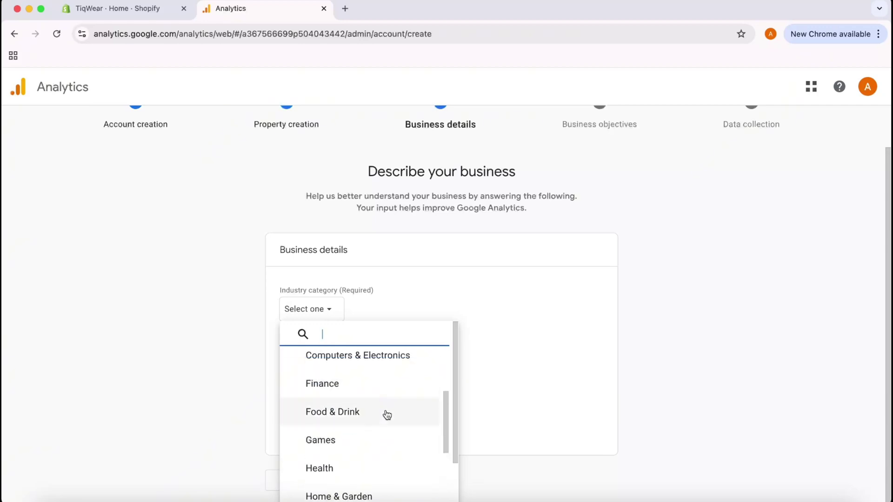
pyautogui.scroll(1, 397, 372)
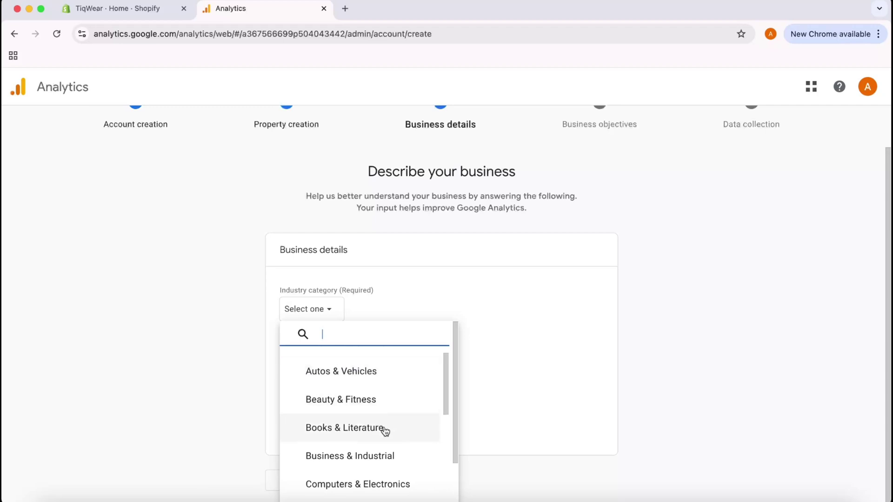
pyautogui.scroll(-5, 404, 455)
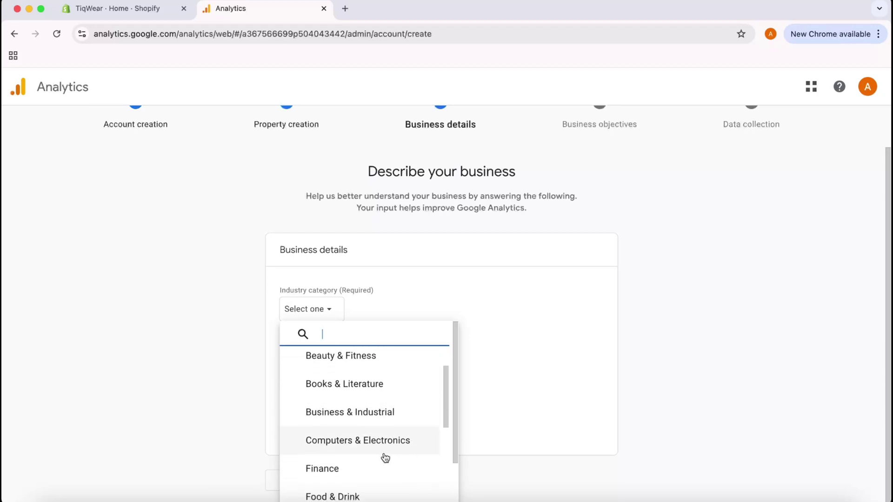
pyautogui.scroll(-6, 377, 439)
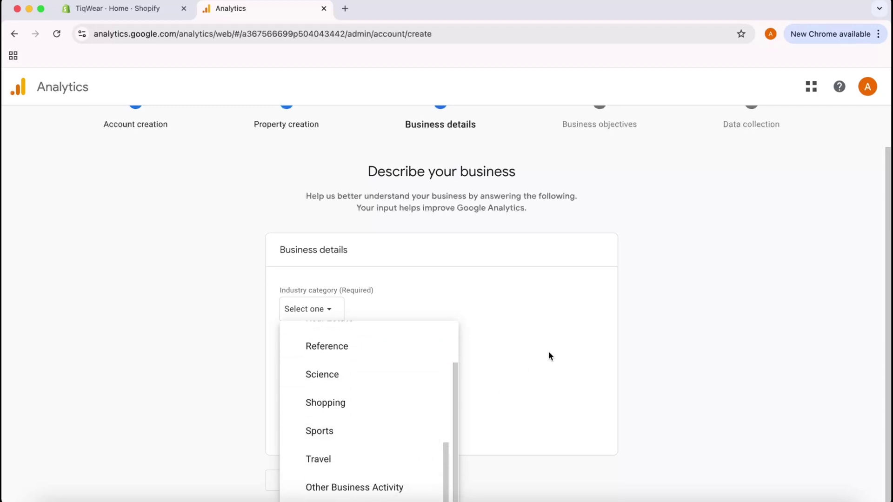
pyautogui.click(371, 488)
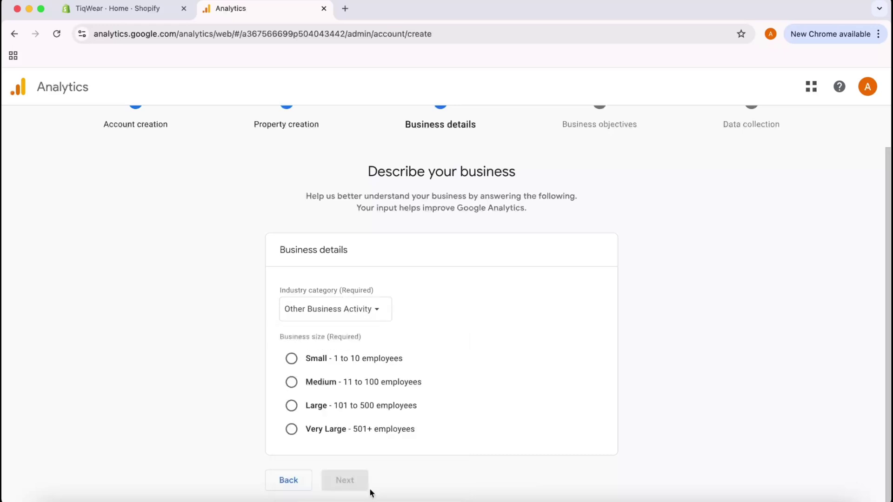
pyautogui.click(299, 363)
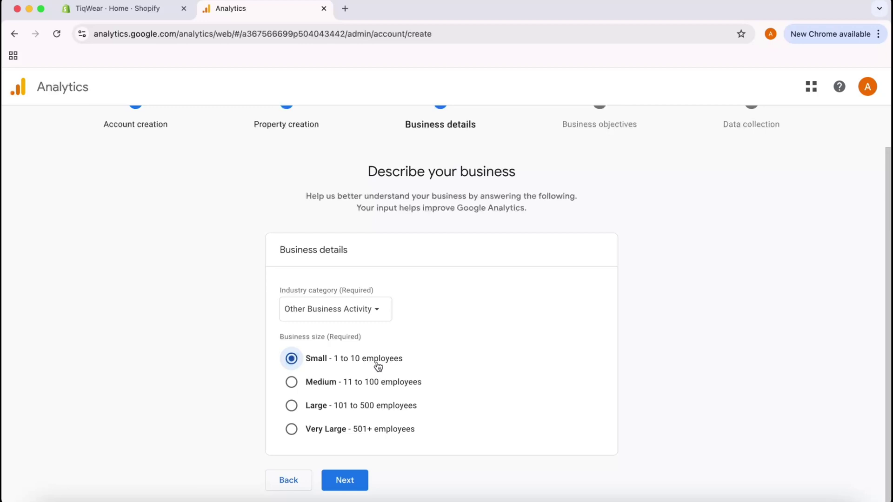
pyautogui.click(352, 485)
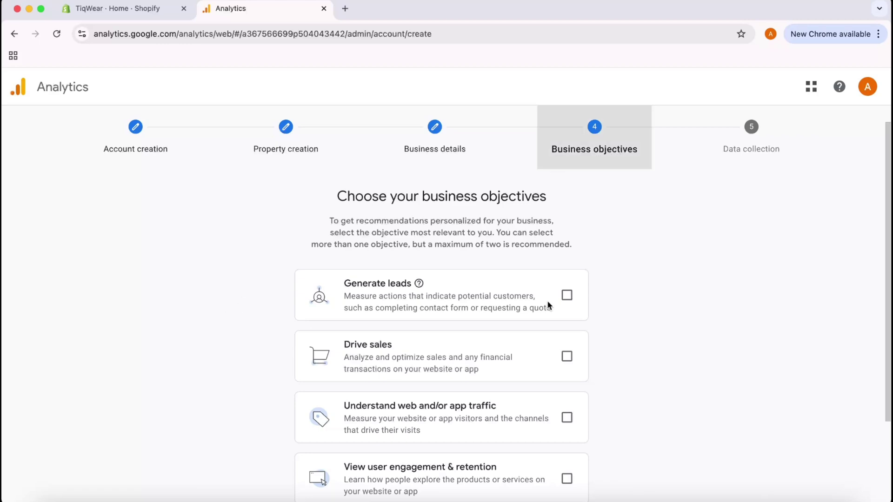
# - Check Generate leads, Drive sales, Understand web and/or app traffic, and View user engagement & retention
pyautogui.click(565, 297)
pyautogui.click(567, 356)
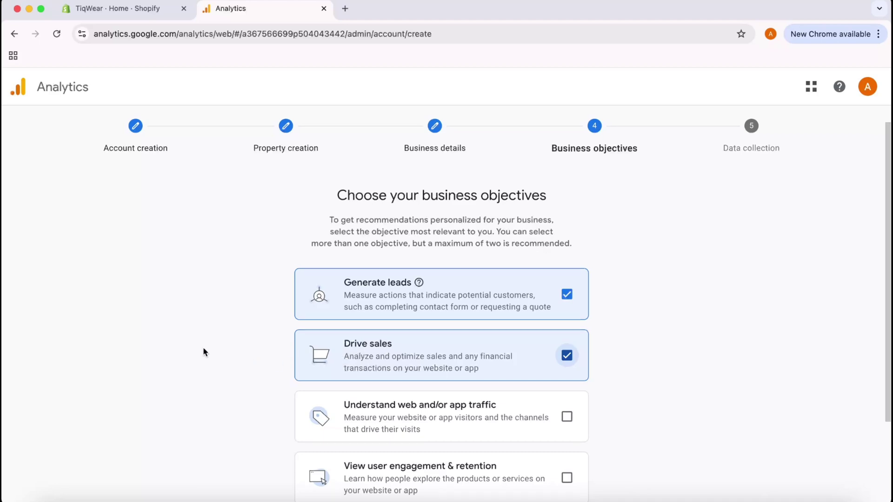
pyautogui.scroll(-3, 484, 247)
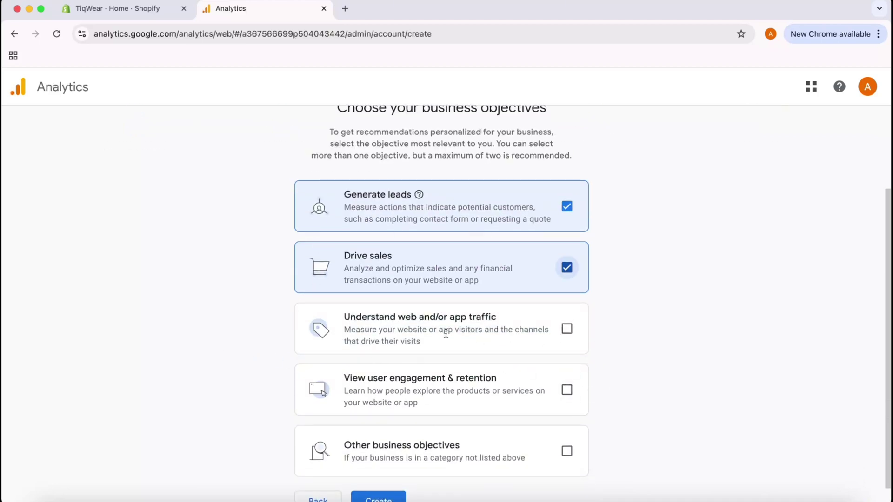
pyautogui.click(565, 331)
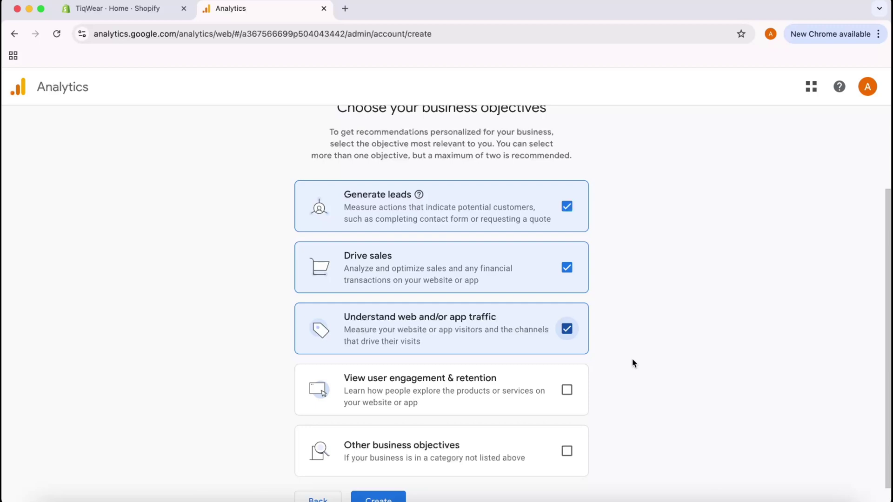
pyautogui.scroll(-1, 191, 362)
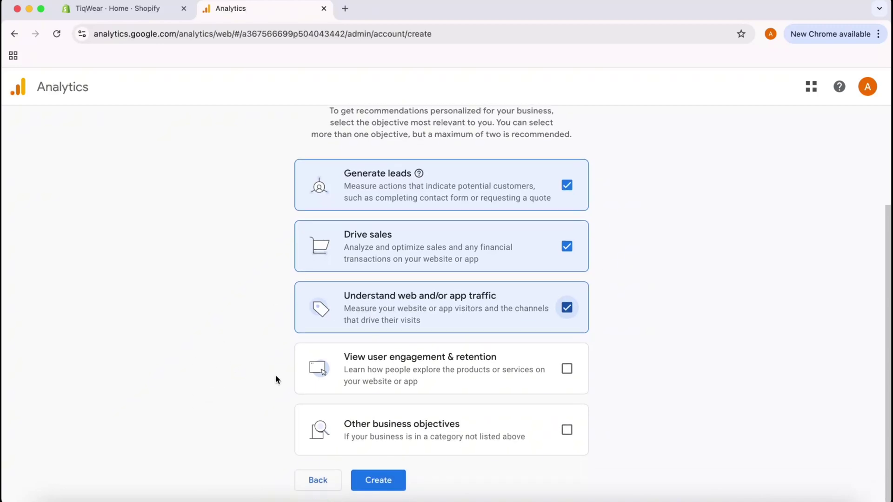
pyautogui.click(567, 370)
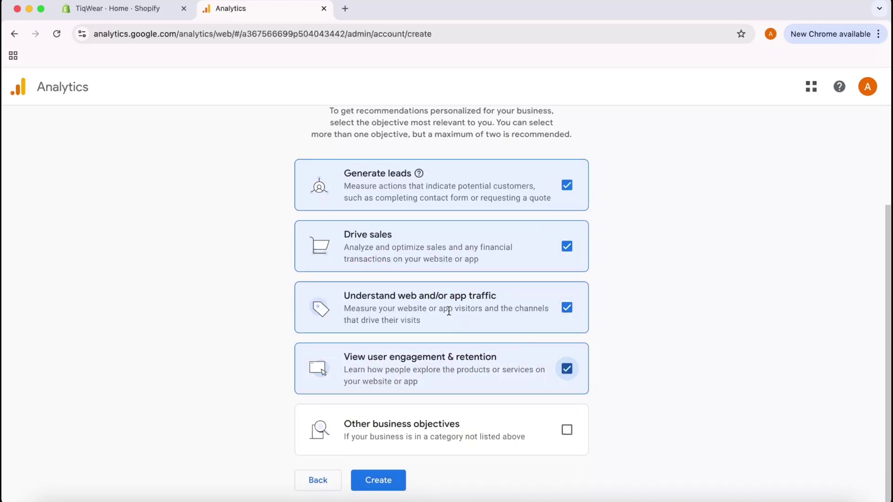
# - Create the account, decline the cookie notice, and accept the GDPR Data Processing Terms and terms of service
pyautogui.click(379, 486)
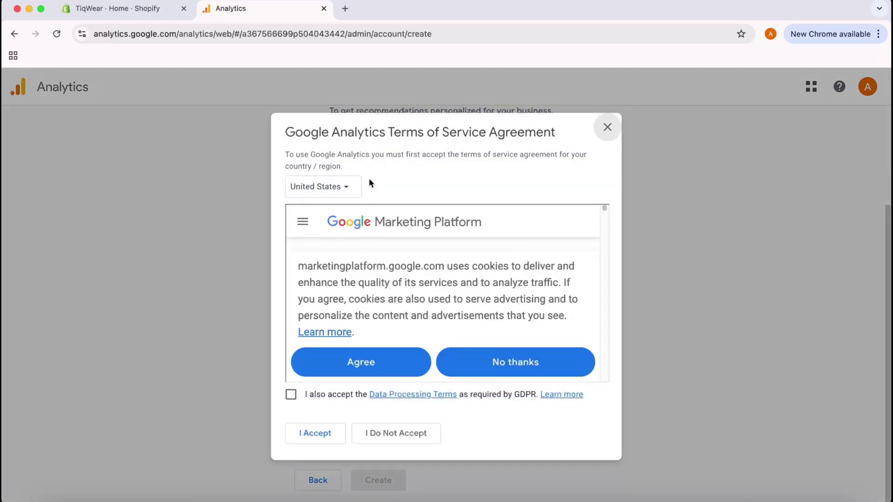
pyautogui.moveTo(311, 134); pyautogui.dragTo(522, 136)
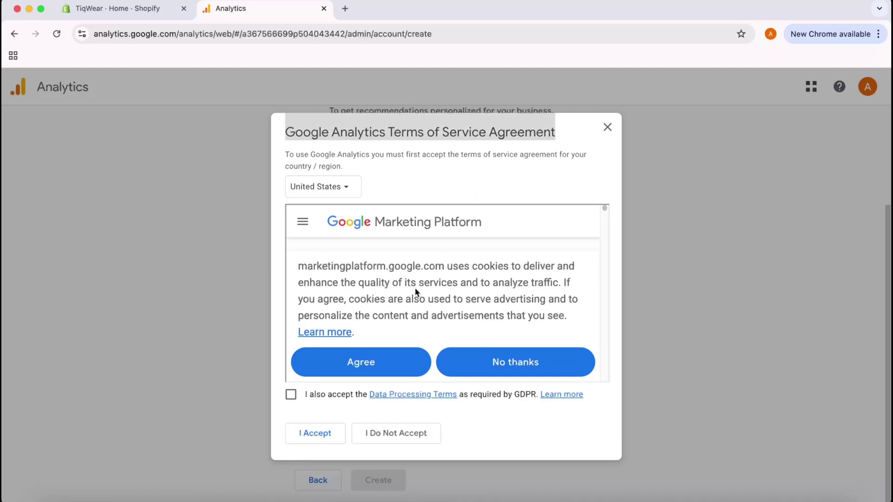
pyautogui.scroll(-10, 414, 295)
pyautogui.click(497, 362)
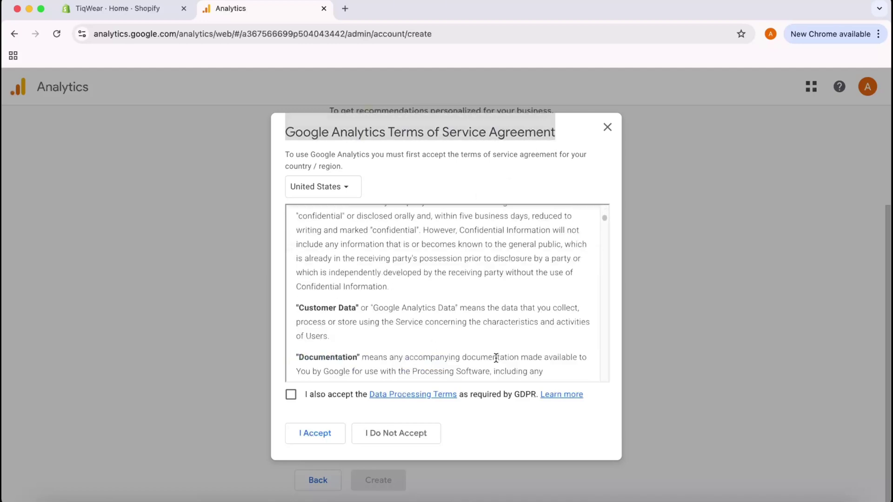
pyautogui.scroll(-15, 420, 325)
pyautogui.scroll(-5, 440, 304)
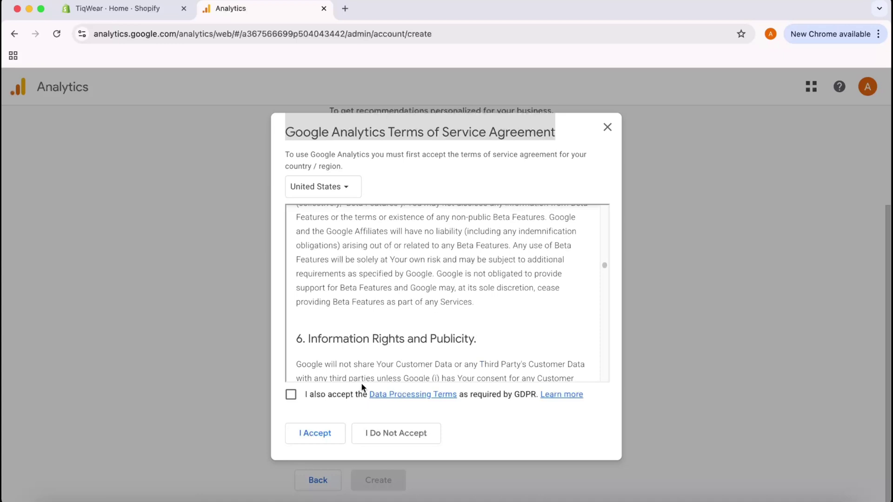
pyautogui.click(291, 395)
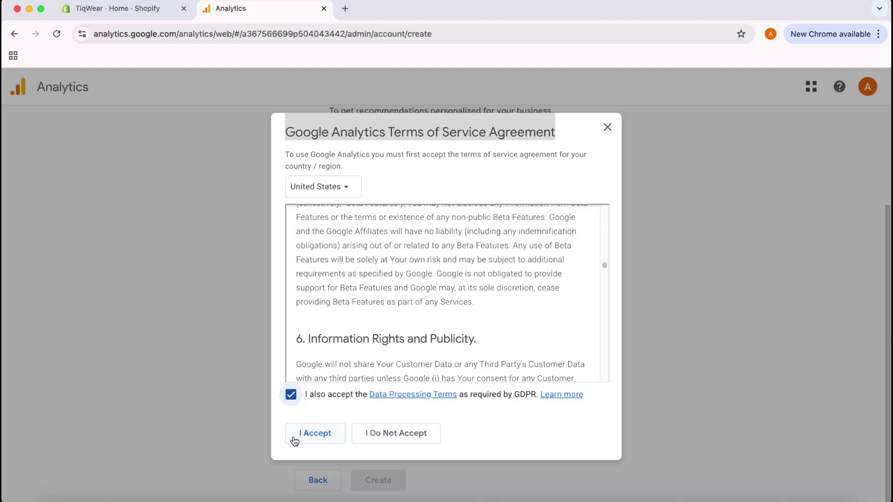
pyautogui.click(312, 437)
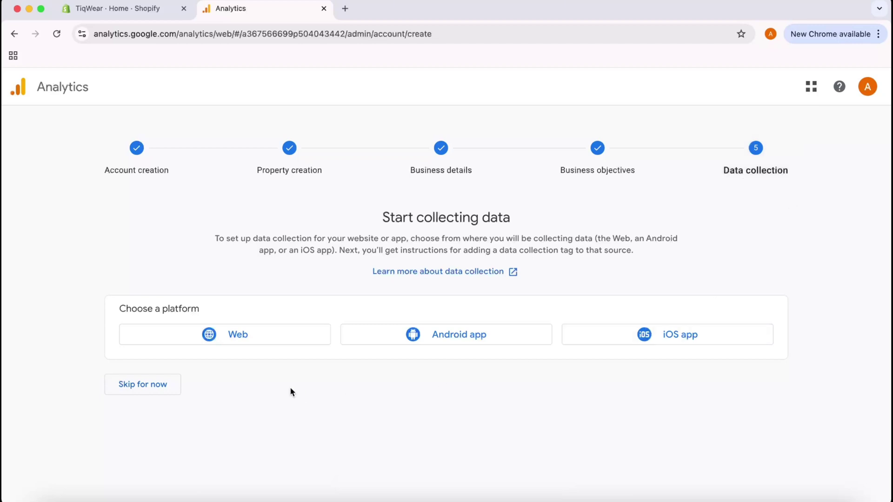
pyautogui.click(135, 9)
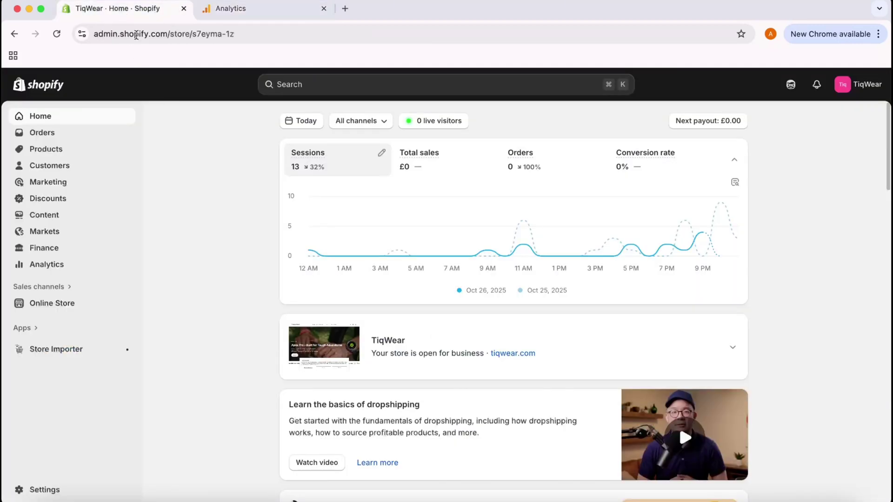
pyautogui.click(260, 12)
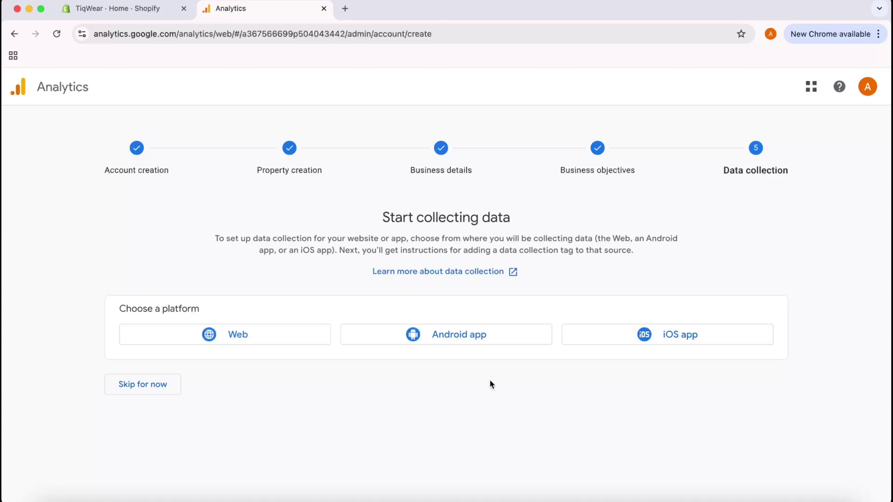
pyautogui.click(224, 346)
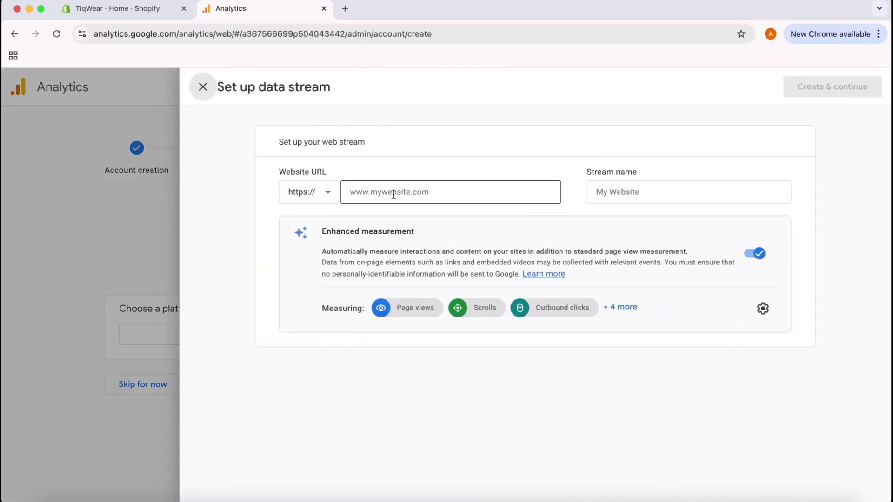
pyautogui.click(409, 195)
pyautogui.write('www')
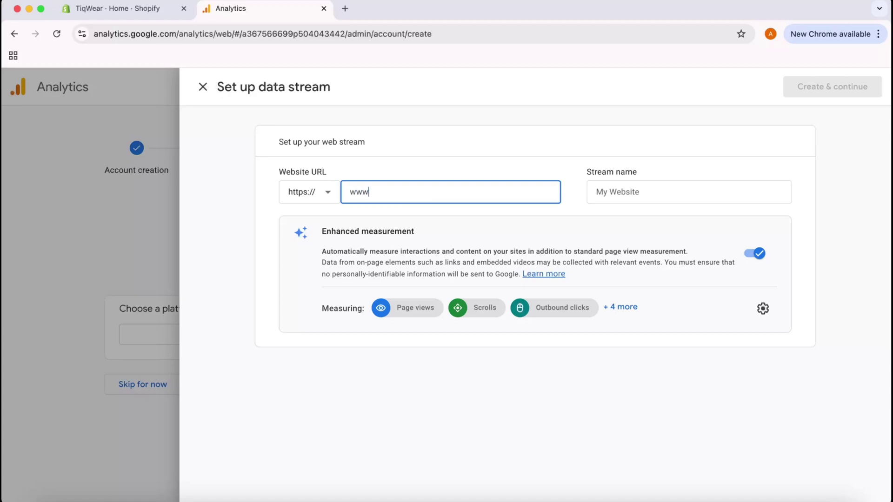
pyautogui.write('.tiqwear.com')
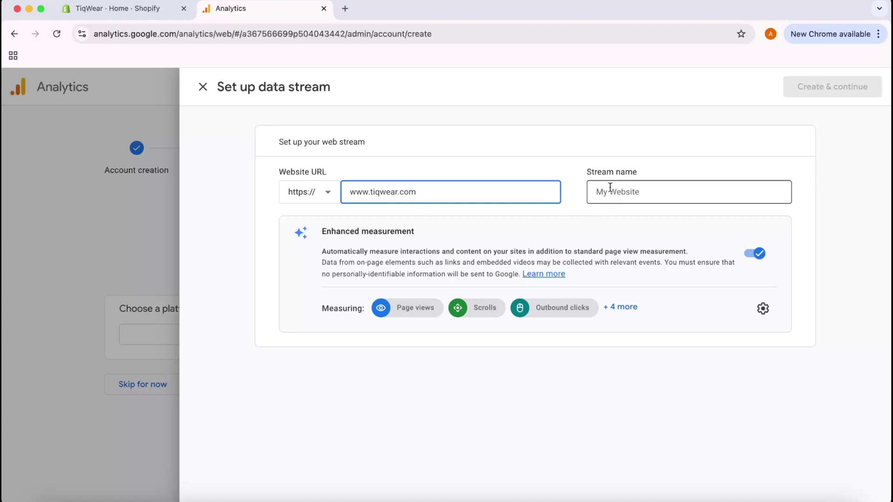
pyautogui.click(625, 189)
pyautogui.write('Ti')
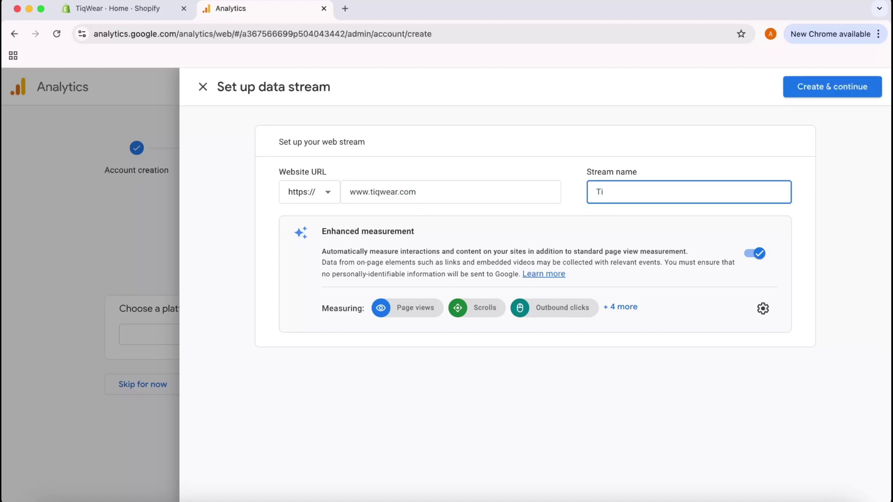
pyautogui.write('qWear W')
pyautogui.click(628, 309)
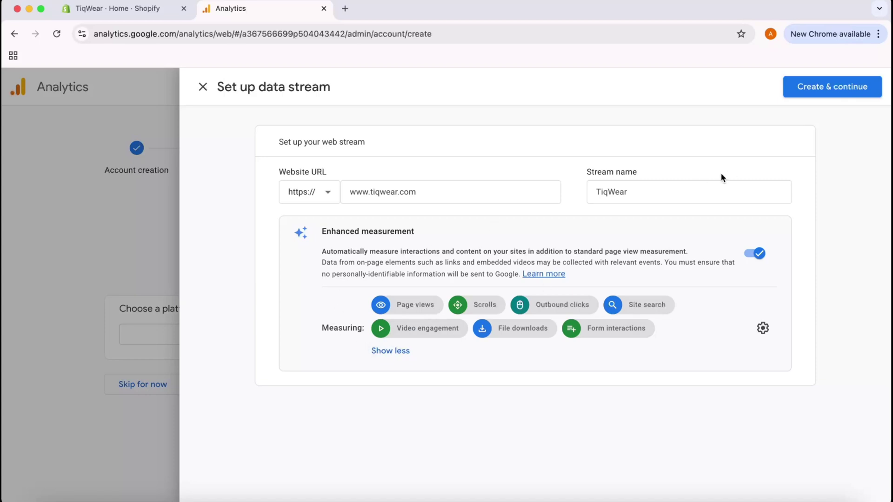
# - Create the web stream, preview the manual gtag code, then keep the existing TiqWear E-commerce Store tag
pyautogui.click(824, 93)
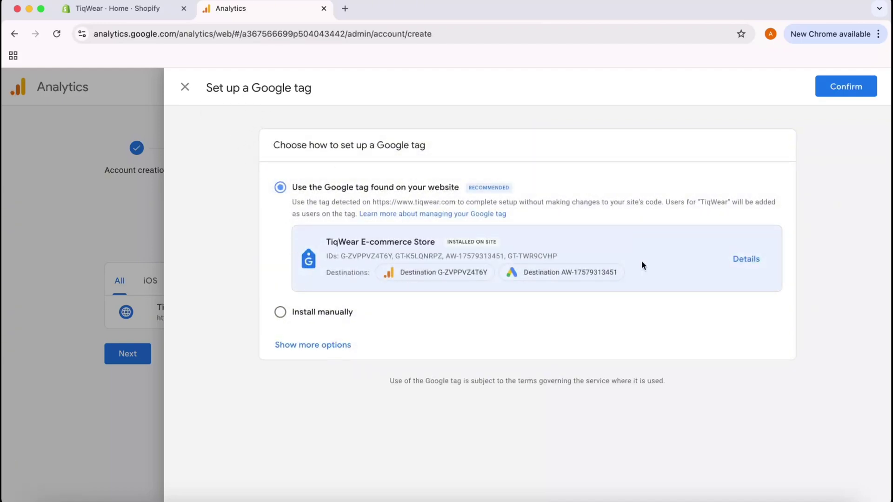
pyautogui.click(304, 315)
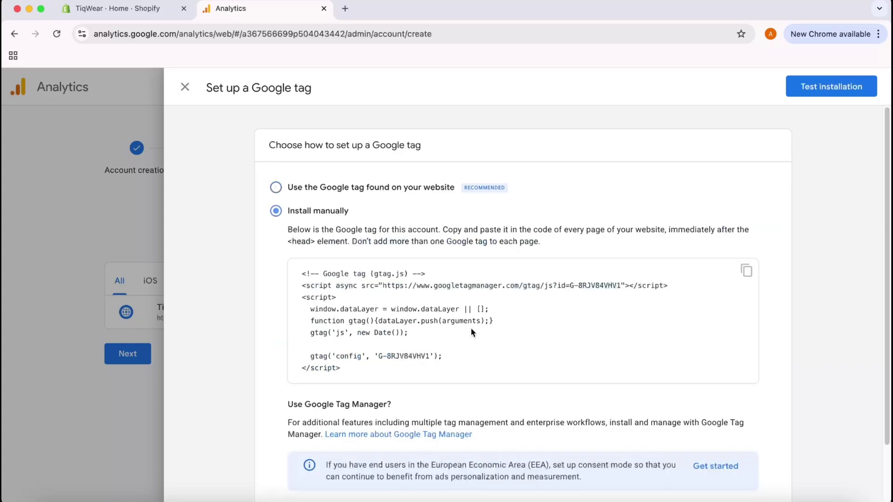
pyautogui.click(318, 190)
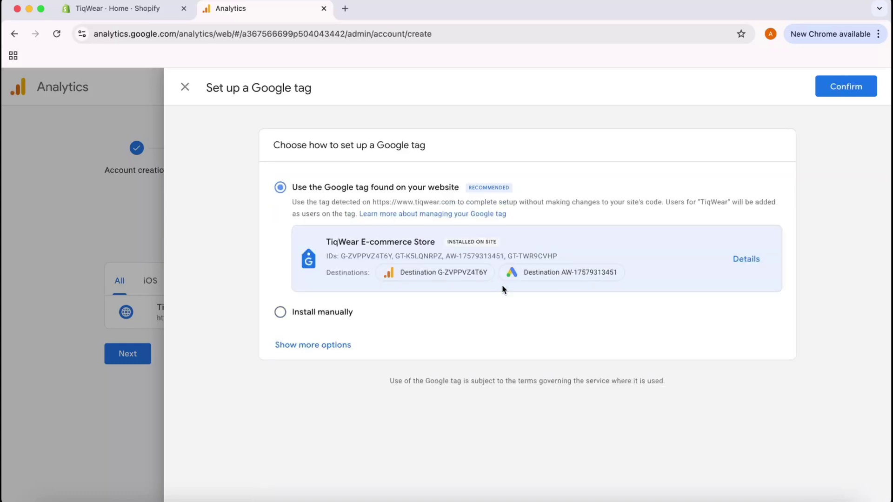
# - In the Shopify admin, open Settings > Apps and sales channels to see the installed apps
pyautogui.click(119, 15)
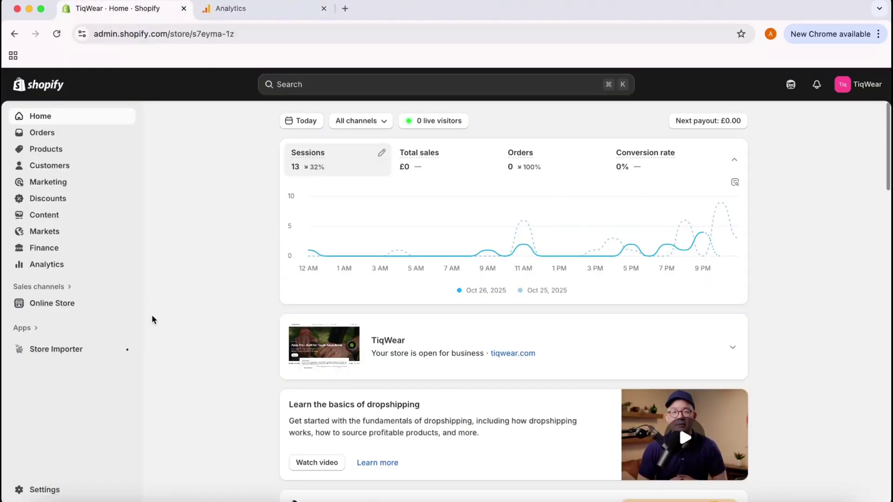
pyautogui.click(50, 490)
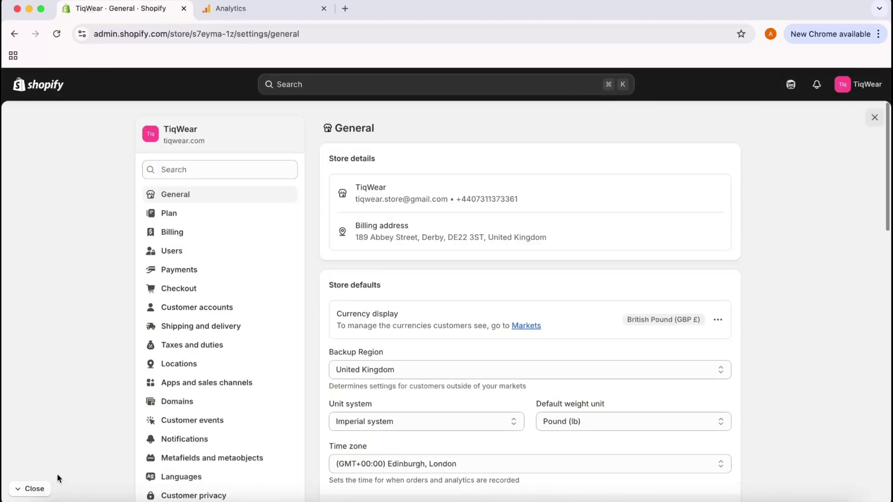
pyautogui.scroll(-3, 82, 270)
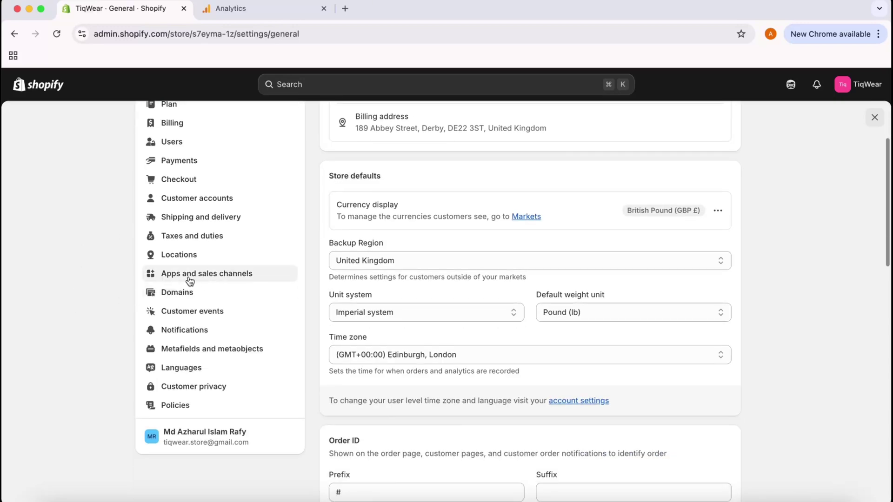
pyautogui.click(226, 279)
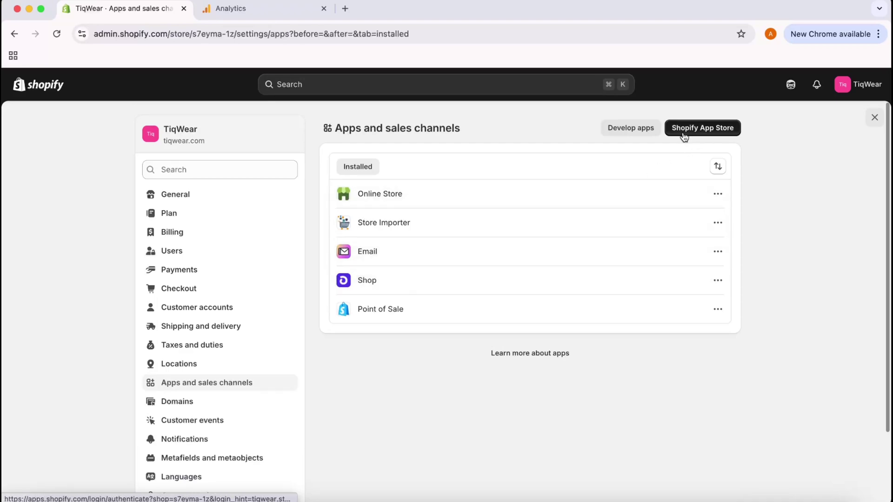
# - Search the Shopify App Store for 'google and youtube'
pyautogui.click(702, 135)
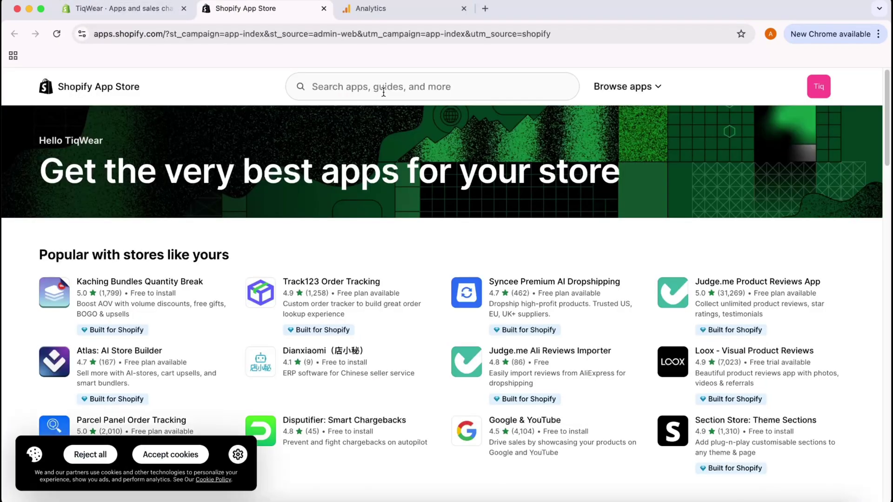
pyautogui.click(384, 92)
pyautogui.write('google an')
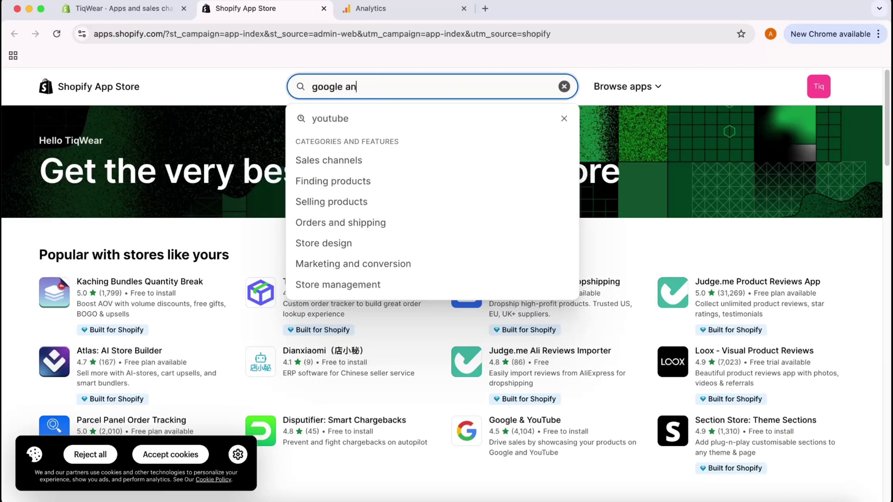
pyautogui.write('d youtube')
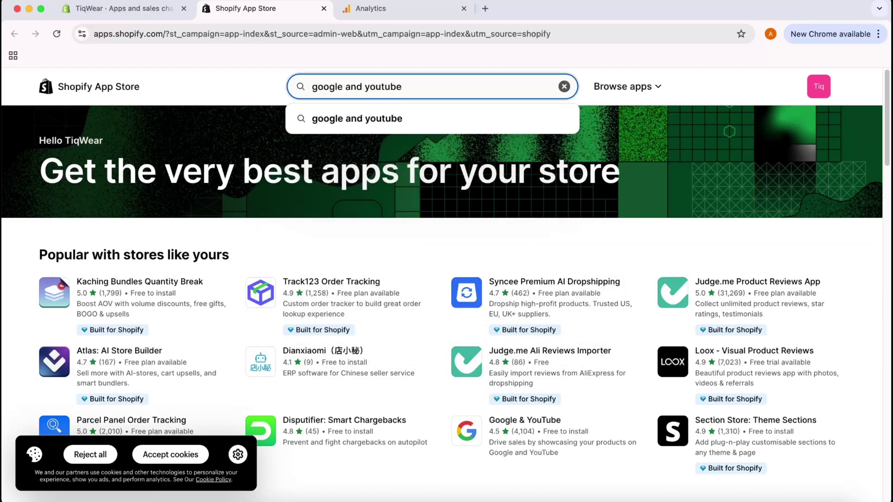
pyautogui.click(334, 119)
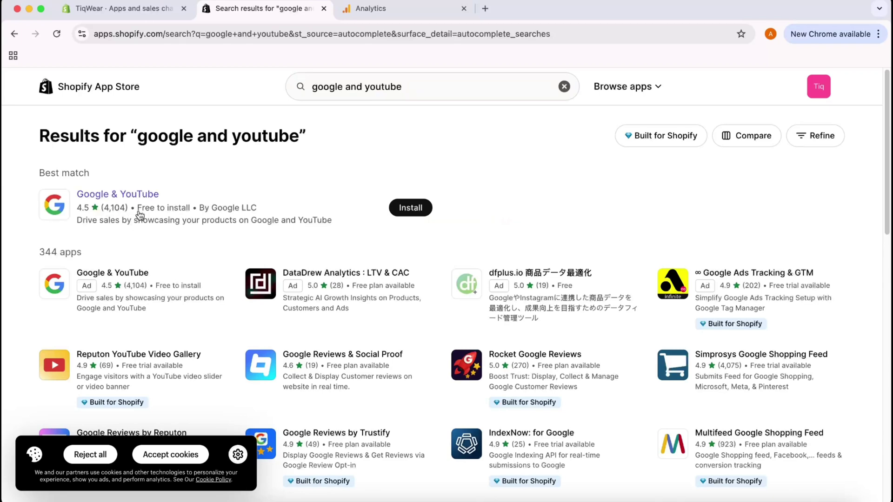
# - Open the Google & YouTube listing by Google LLC and begin installing it
pyautogui.click(166, 222)
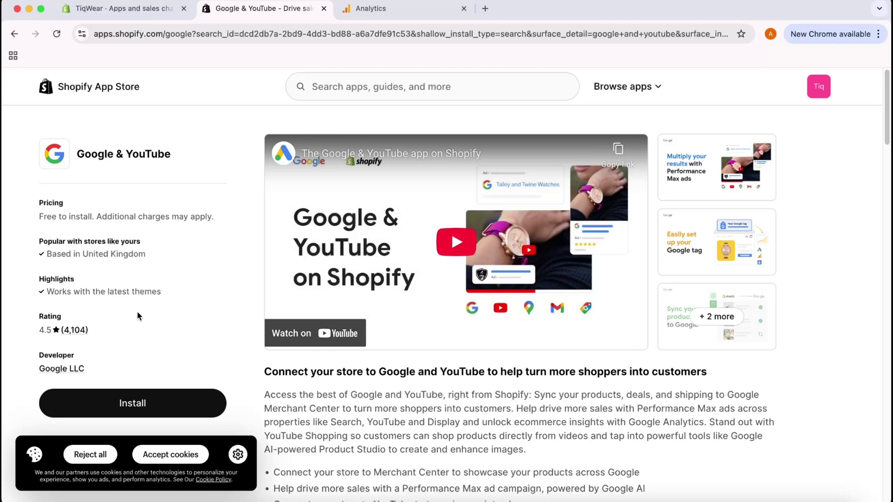
pyautogui.scroll(-5, 137, 311)
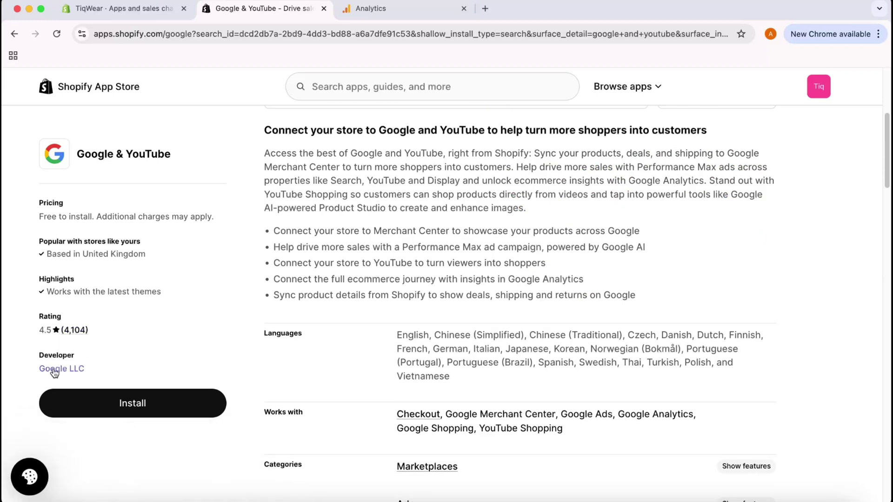
pyautogui.scroll(1, 152, 352)
pyautogui.scroll(2, 151, 351)
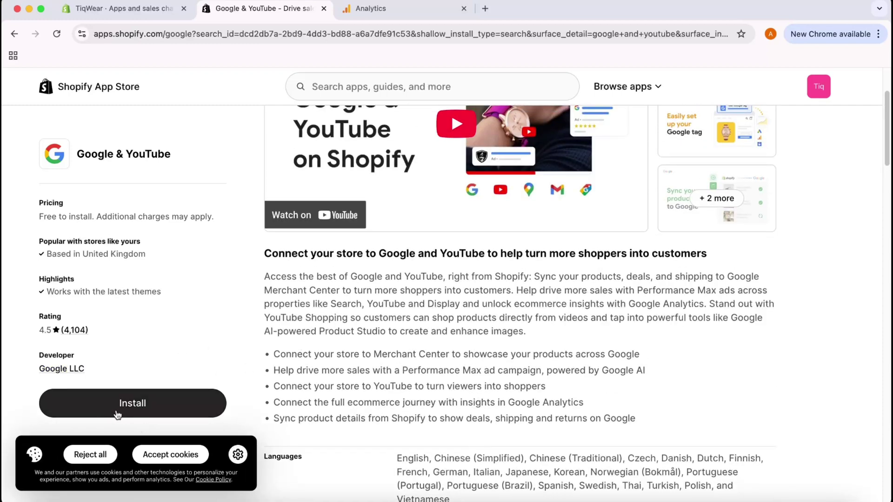
pyautogui.click(154, 414)
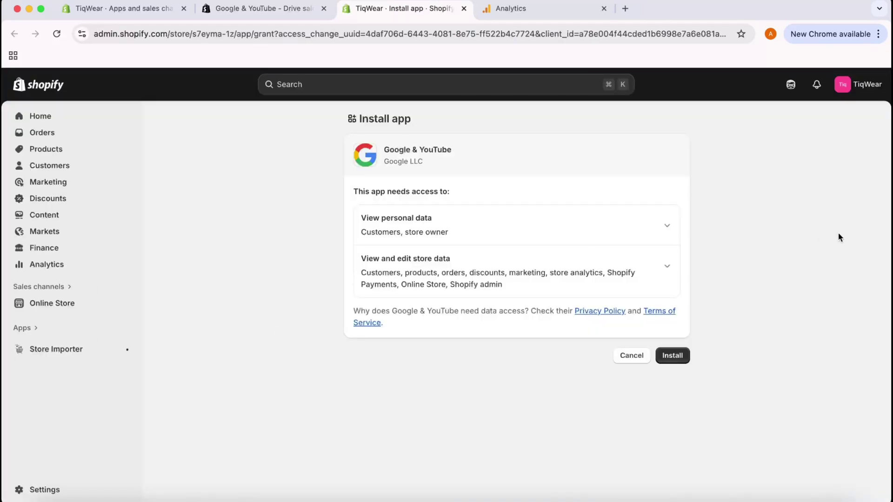
# - Approve installing the Google & YouTube app and start connecting a Google account
pyautogui.click(674, 358)
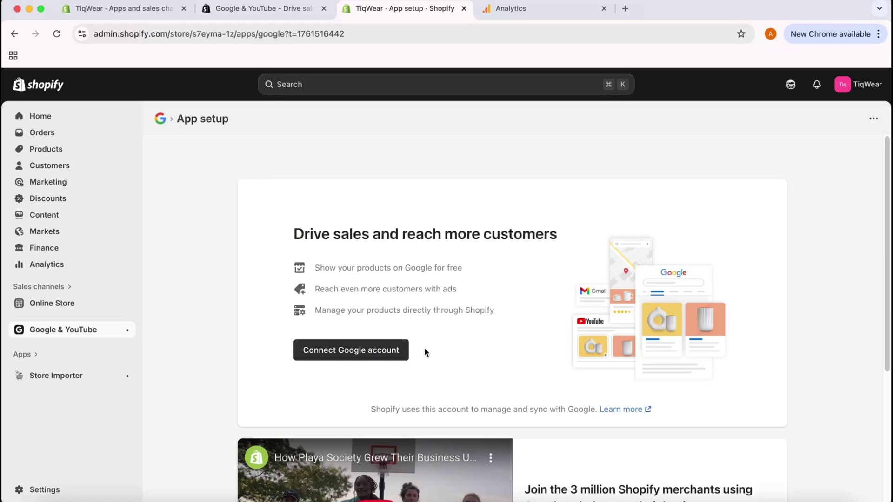
pyautogui.click(345, 351)
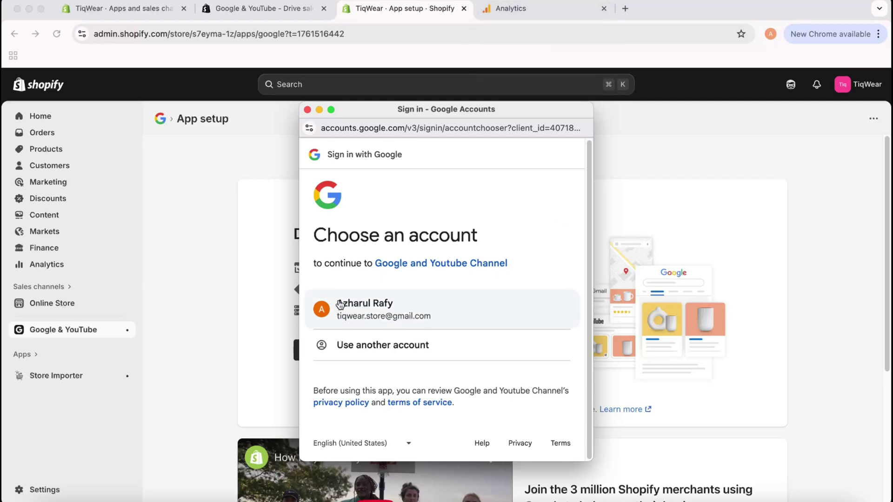
# - Sign in with the store's Google account and grant all requested permissions
pyautogui.click(399, 311)
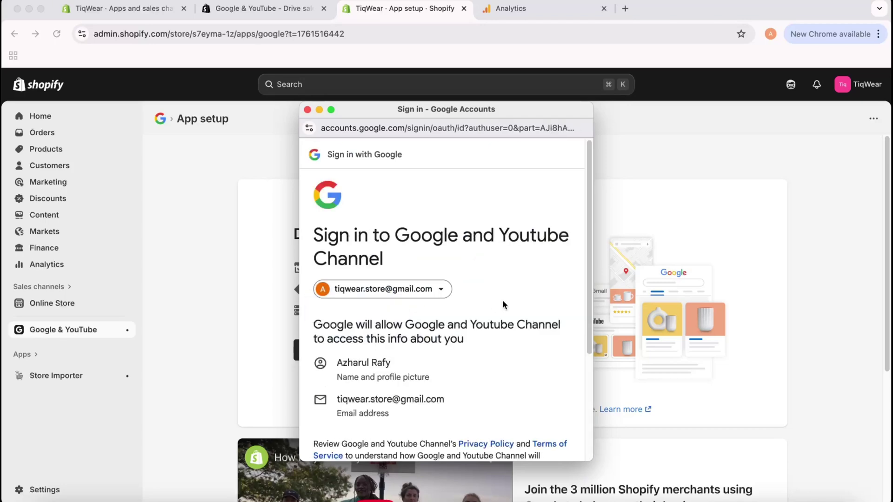
pyautogui.scroll(-5, 504, 302)
pyautogui.click(521, 408)
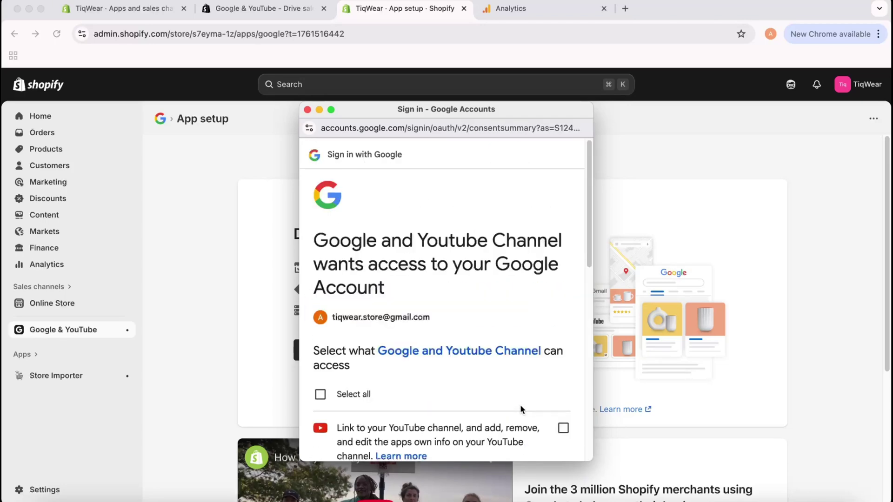
pyautogui.scroll(-3, 432, 344)
pyautogui.click(320, 283)
pyautogui.scroll(-5, 567, 330)
pyautogui.click(508, 399)
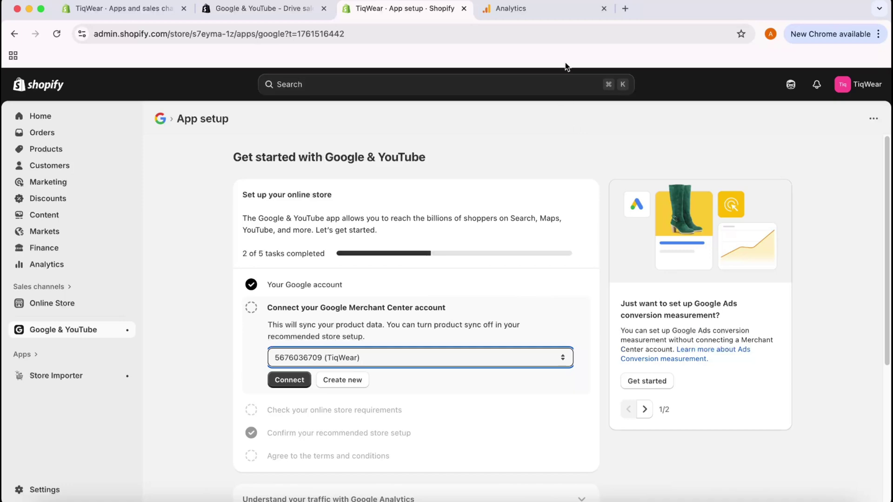
# - Choose to set up only Google Analytics 4 in the Google & YouTube app
pyautogui.click(554, 8)
pyautogui.hotkey('ctrl', 'shift', 'Tab')
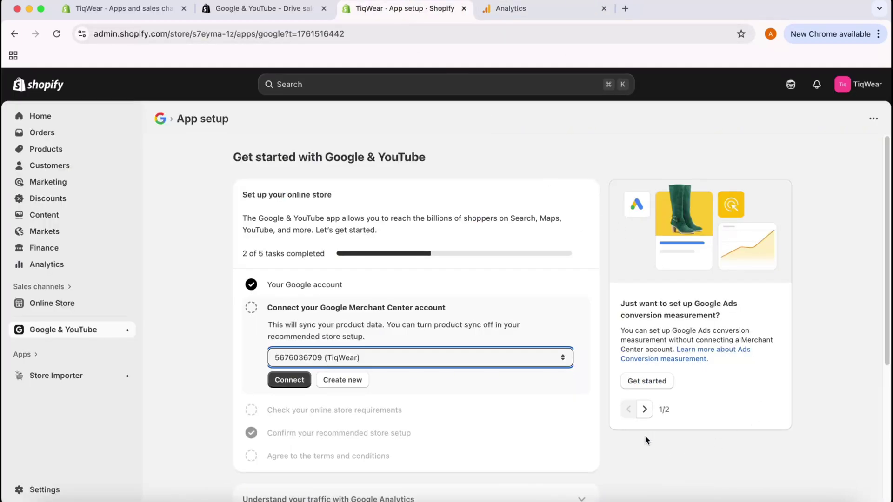
pyautogui.click(644, 409)
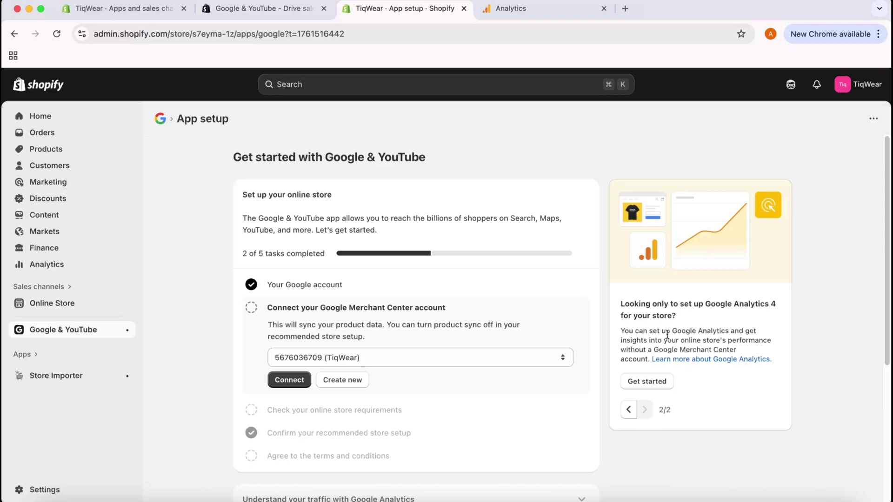
pyautogui.click(647, 382)
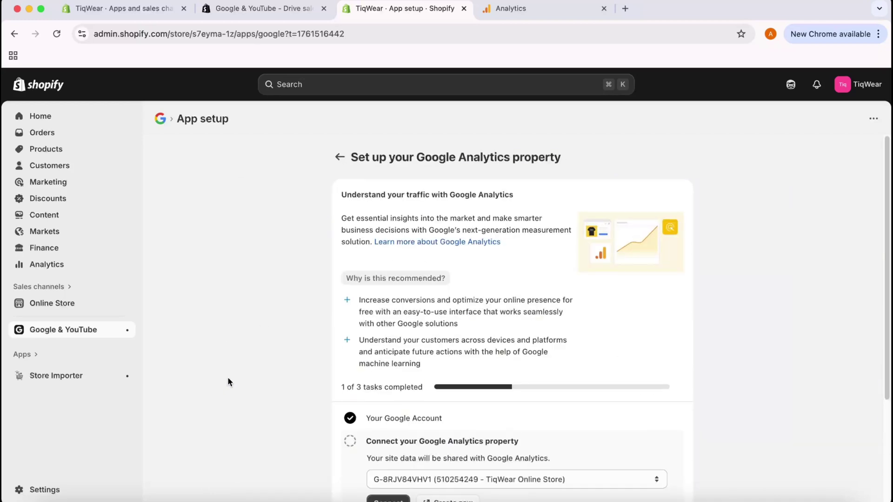
pyautogui.scroll(-3, 228, 376)
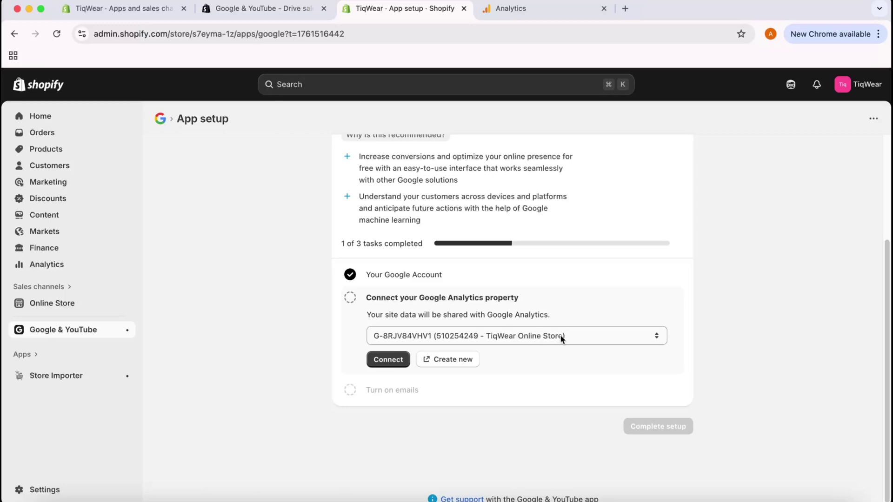
# - Select the TiqWear Online Store property G-8RJV84VHV1 and connect it to the store
pyautogui.click(498, 343)
pyautogui.click(481, 338)
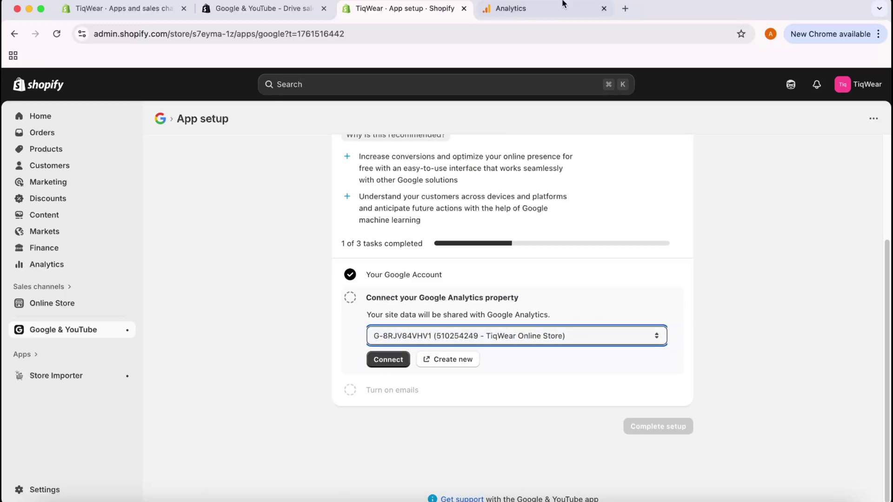
pyautogui.click(545, 10)
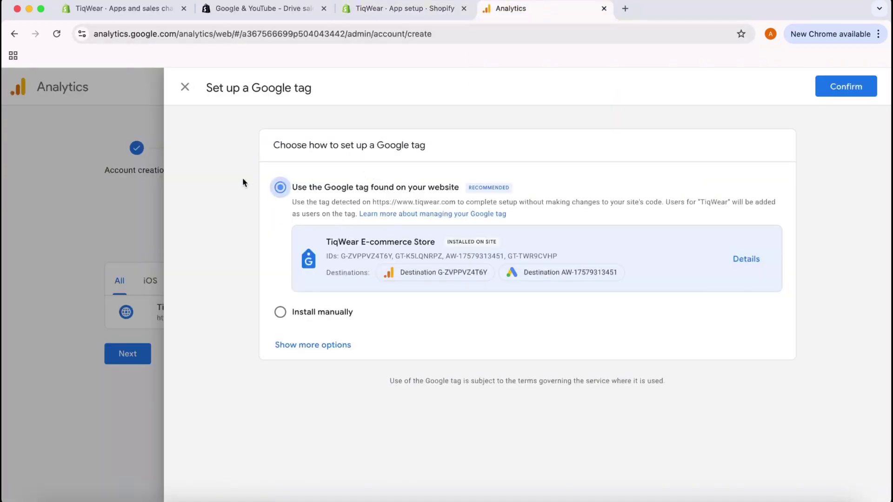
pyautogui.click(443, 9)
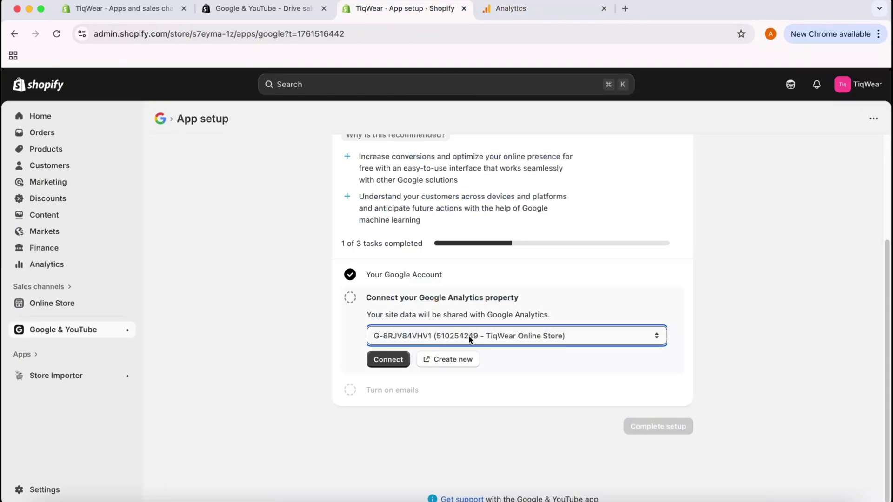
pyautogui.click(448, 335)
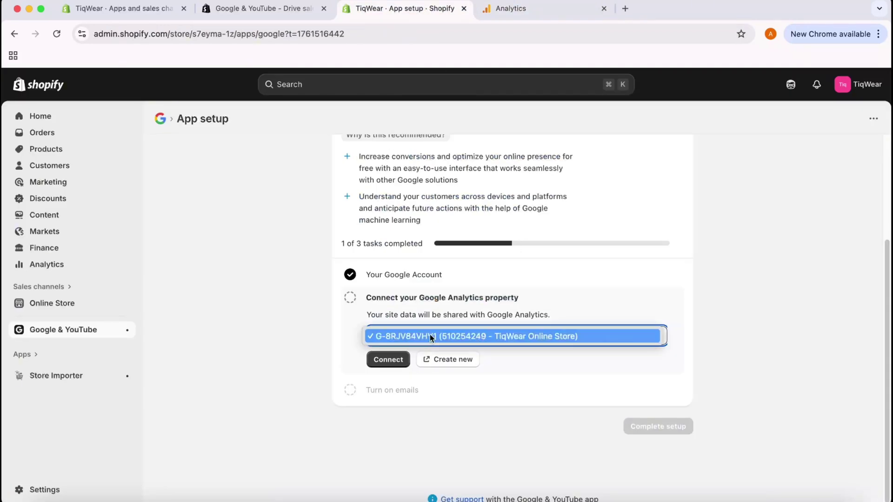
pyautogui.click(498, 336)
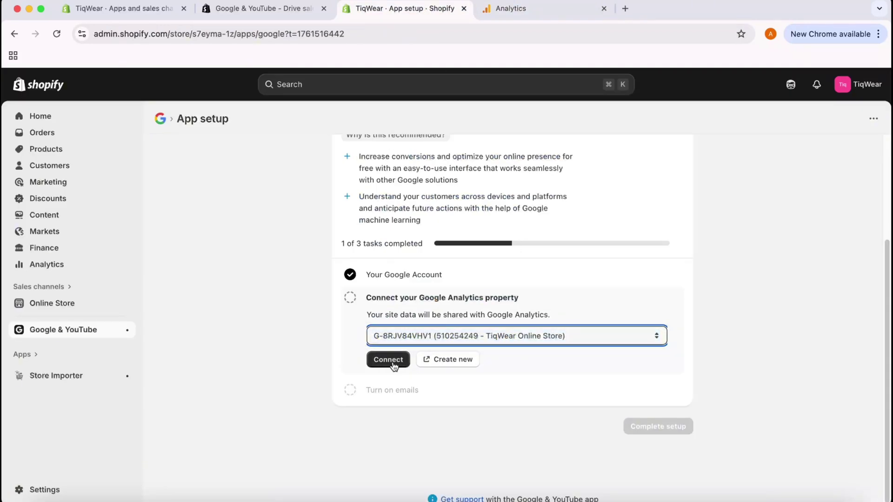
pyautogui.click(385, 362)
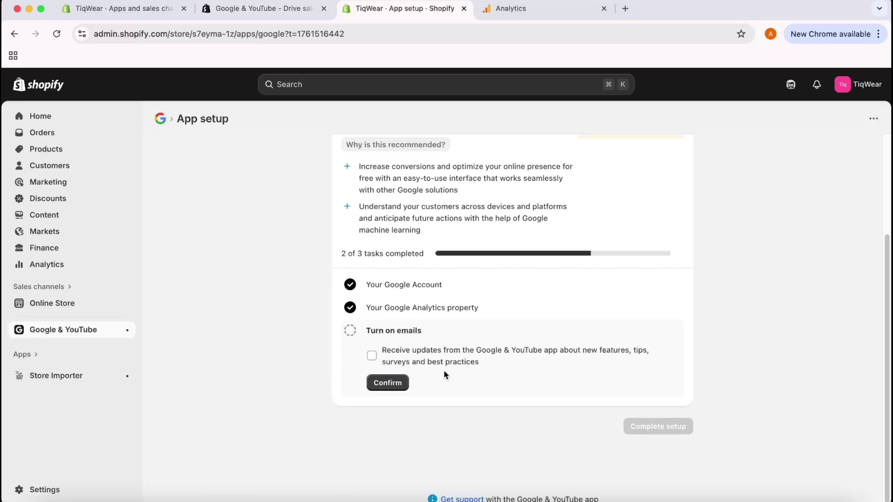
# - Skip email subscriptions, complete setup, and view performance in Google Analytics
pyautogui.click(390, 386)
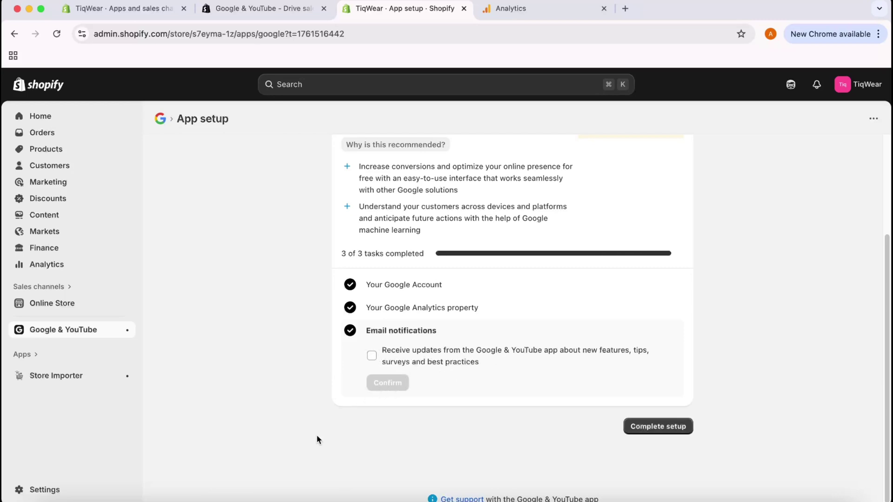
pyautogui.click(665, 430)
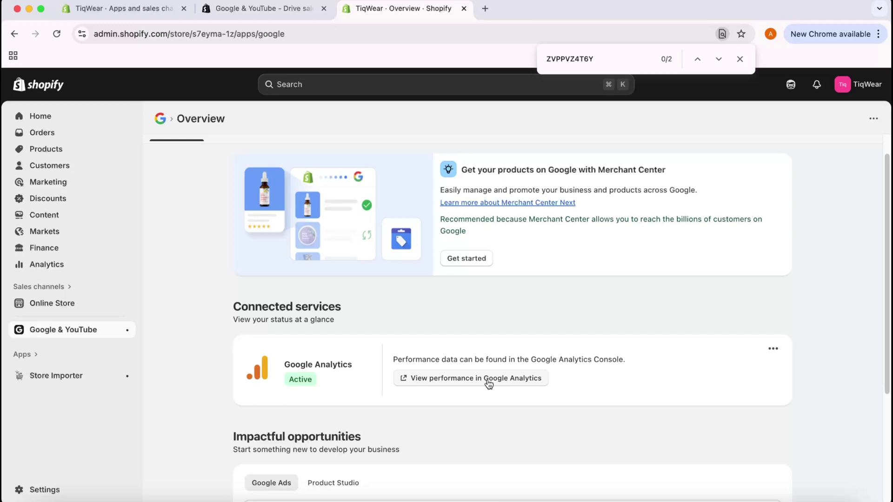
pyautogui.click(416, 384)
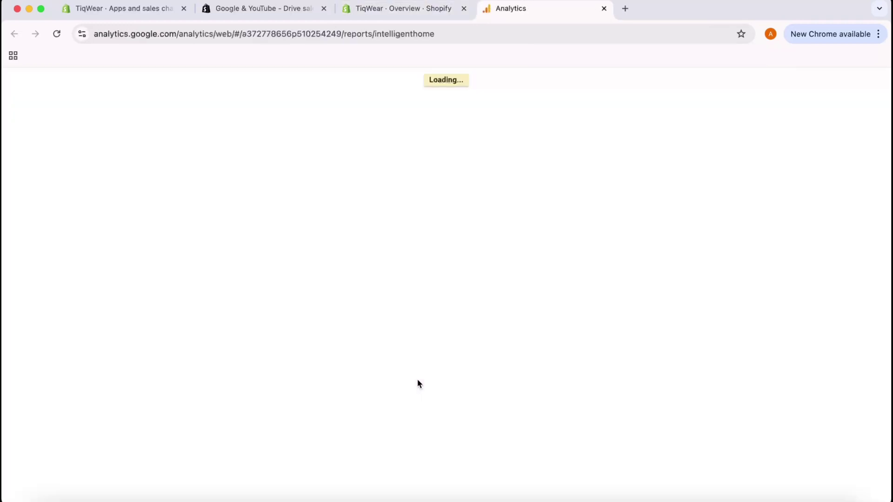
# - Open tiqwear.com in a new tab, add the Apex Pro smartwatch, then remove it from the cart
pyautogui.click(625, 9)
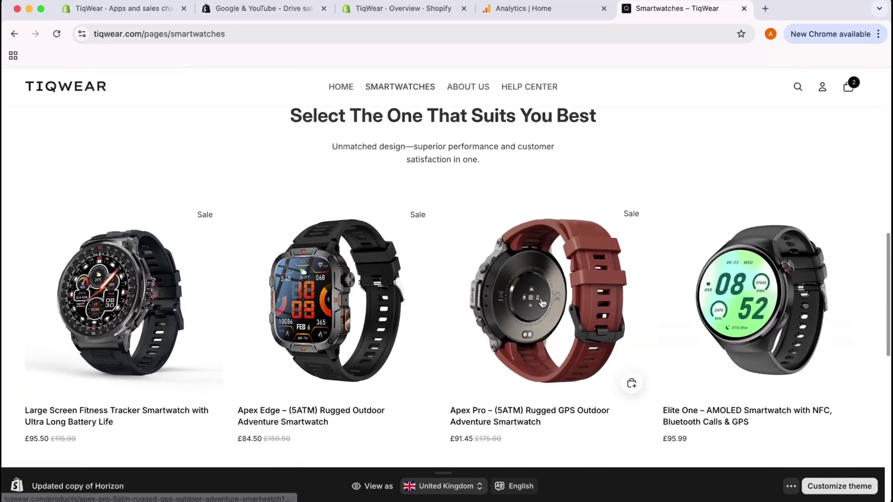
pyautogui.click(572, 251)
pyautogui.scroll(-8, 571, 248)
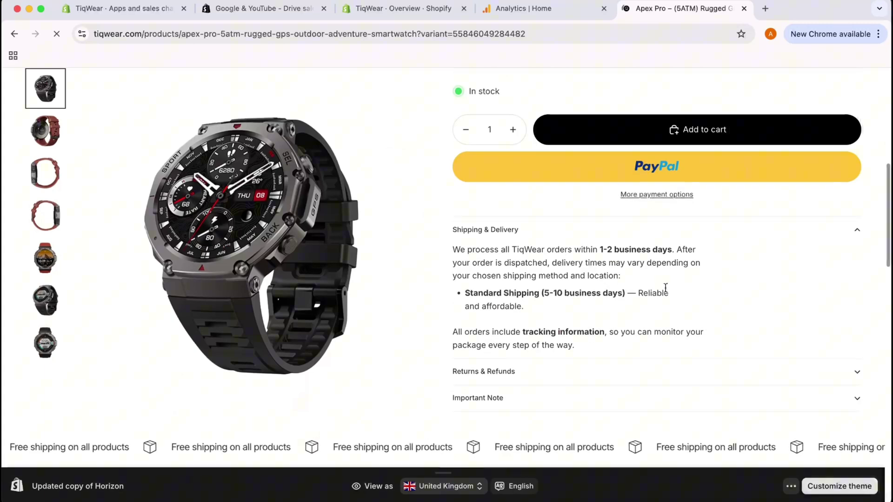
pyautogui.click(657, 134)
pyautogui.scroll(10, 790, 195)
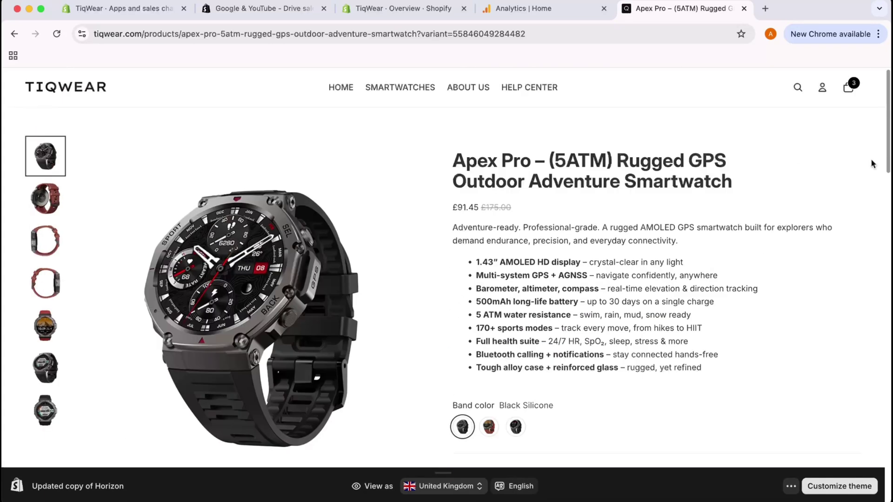
pyautogui.click(858, 89)
pyautogui.click(801, 242)
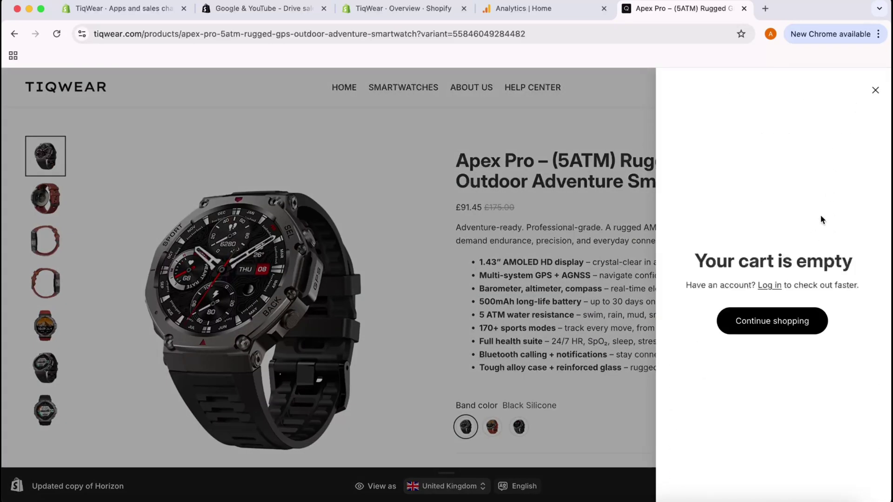
# - Add the Large Screen Fitness Tracker Smartwatch to the cart and check out at £65.50
pyautogui.click(765, 328)
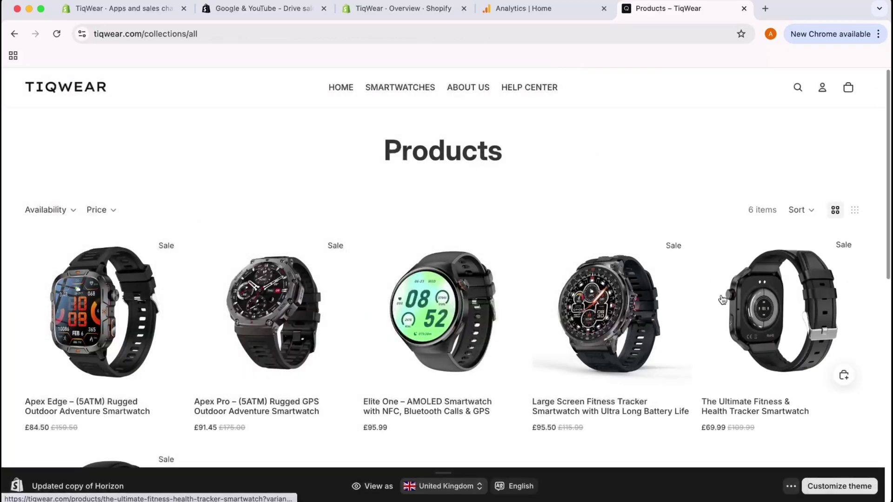
pyautogui.click(683, 317)
pyautogui.scroll(-8, 703, 297)
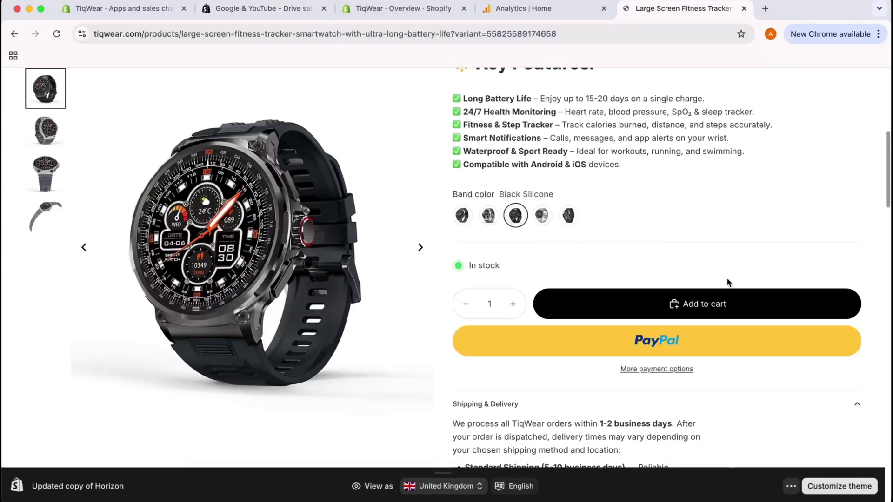
pyautogui.scroll(6, 711, 284)
pyautogui.scroll(2, 728, 257)
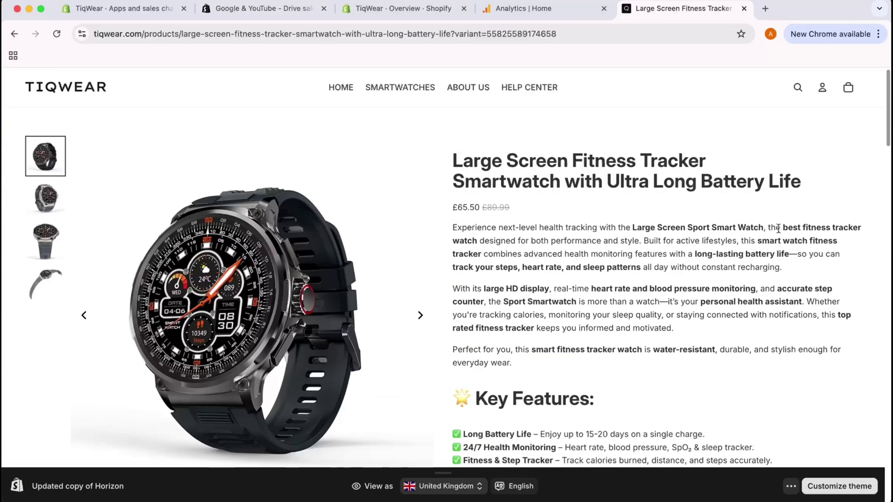
pyautogui.scroll(-8, 762, 302)
pyautogui.click(709, 221)
pyautogui.scroll(8, 808, 158)
pyautogui.click(848, 88)
pyautogui.click(773, 446)
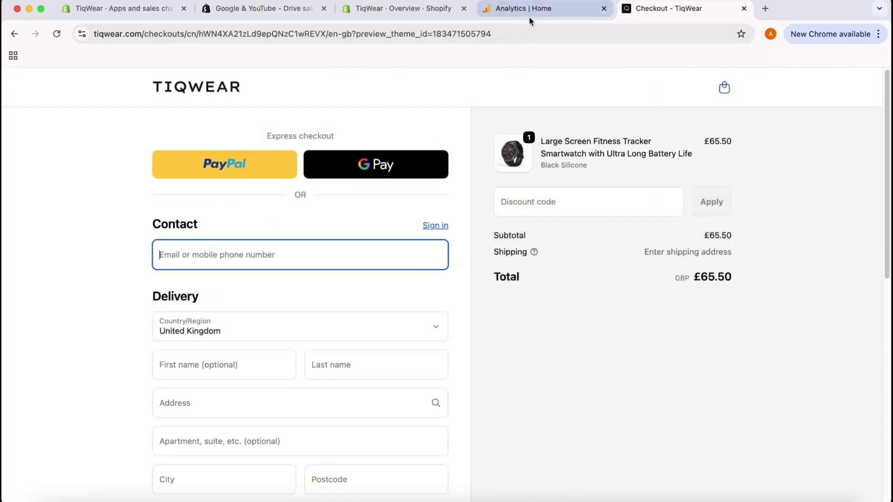
# - Return to the Analytics Home tab and scroll down to the realtime users card
pyautogui.click(527, 16)
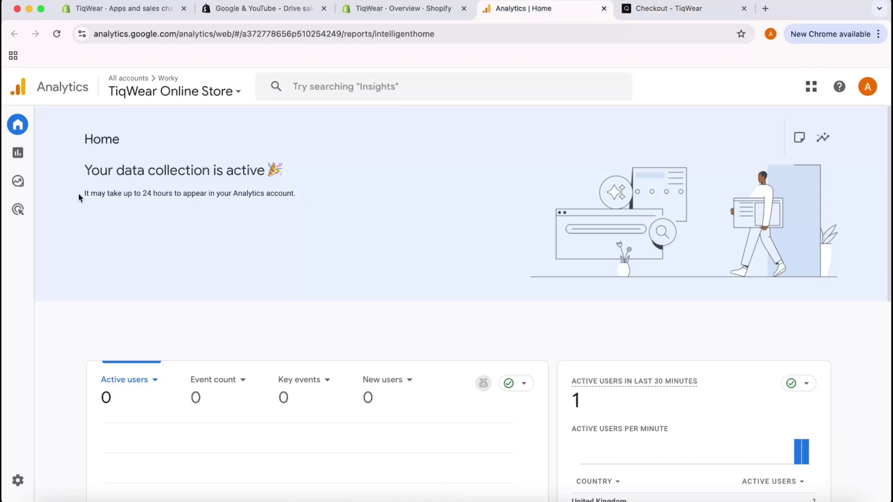
pyautogui.moveTo(271, 171); pyautogui.dragTo(117, 171)
pyautogui.click(385, 297)
pyautogui.scroll(-3, 446, 293)
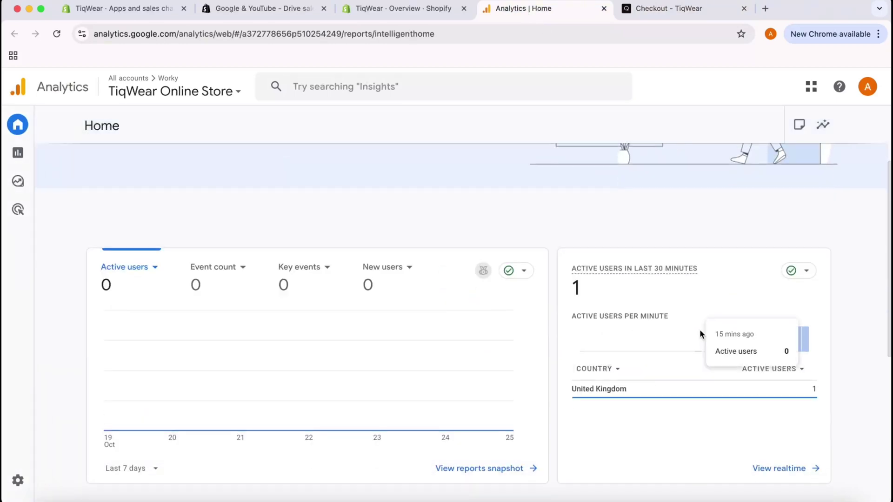
pyautogui.moveTo(743, 388)
pyautogui.scroll(-5, 799, 280)
pyautogui.scroll(7, 459, 345)
pyautogui.scroll(-2, 173, 403)
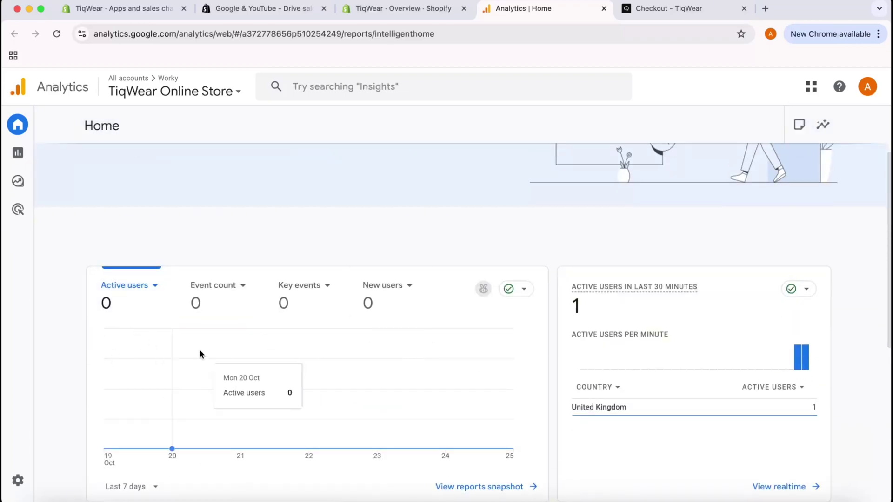
pyautogui.scroll(2, 414, 339)
pyautogui.scroll(-3, 743, 372)
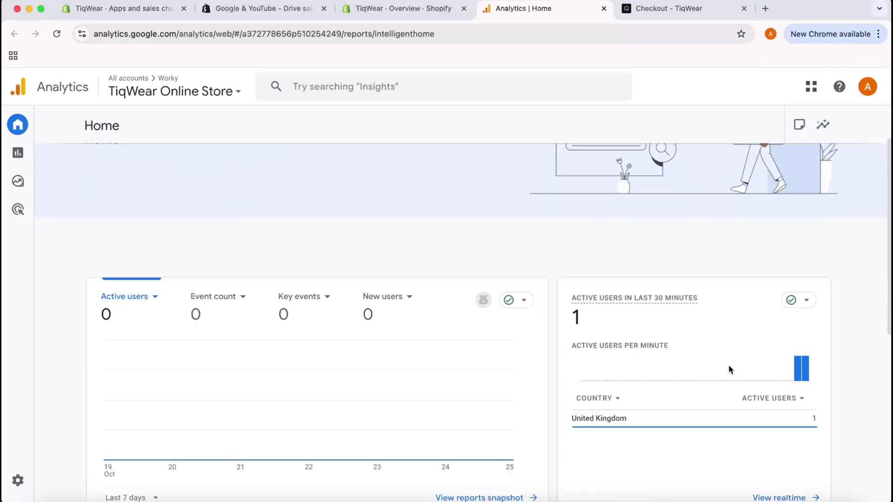
pyautogui.scroll(-1, 743, 372)
# - Open the Realtime overview showing 1 active user and Smartwatches – TiqWear as the top page
pyautogui.click(774, 372)
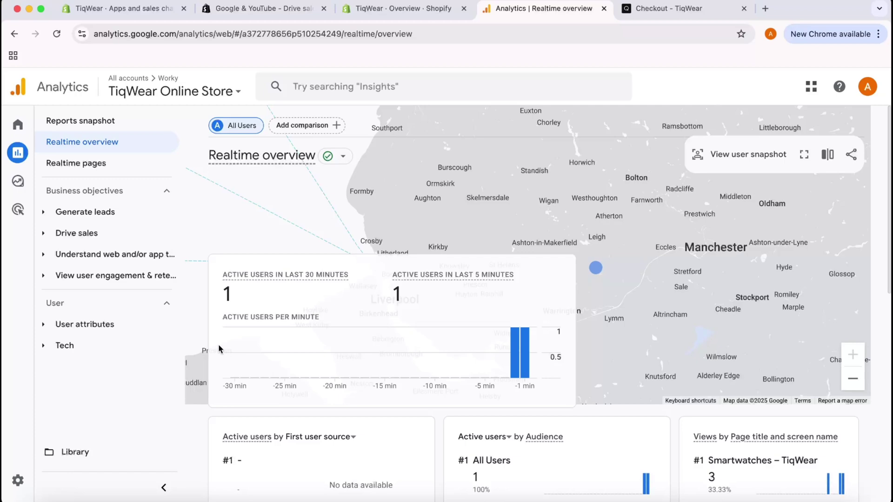
pyautogui.scroll(-3, 772, 386)
pyautogui.scroll(-2, 771, 386)
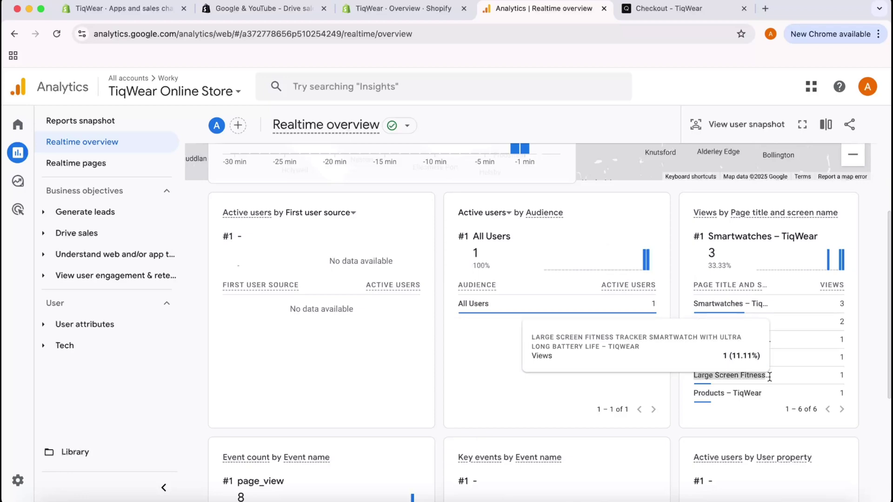
pyautogui.scroll(5, 744, 344)
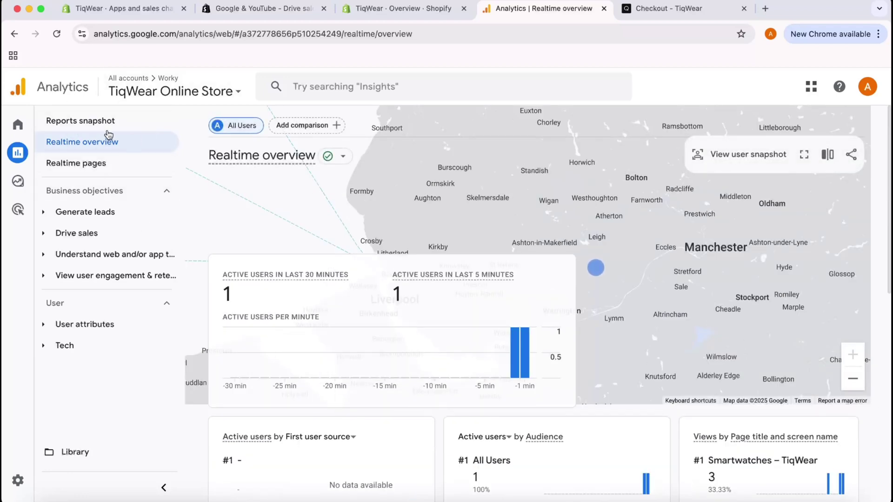
# - Go back to the Analytics Home page and review the card showing 1 active user from the United Kingdom
pyautogui.click(18, 124)
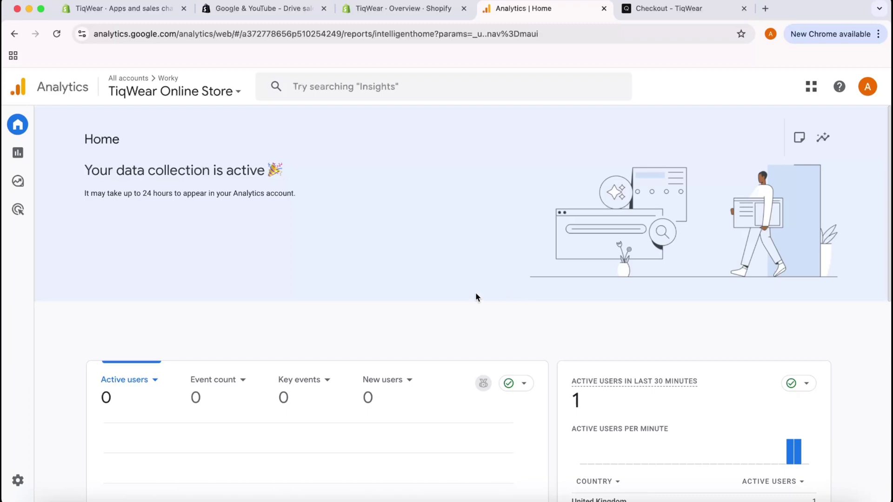
pyautogui.scroll(-3, 476, 291)
pyautogui.scroll(-5, 475, 292)
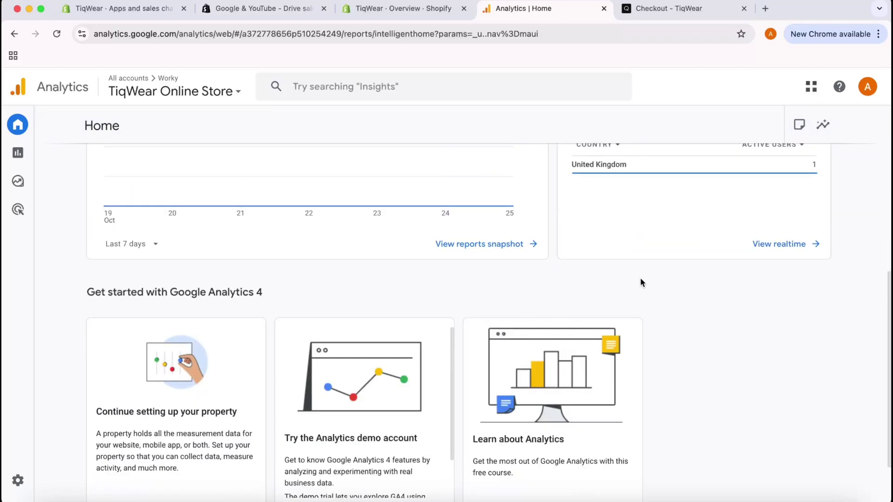
pyautogui.scroll(5, 636, 279)
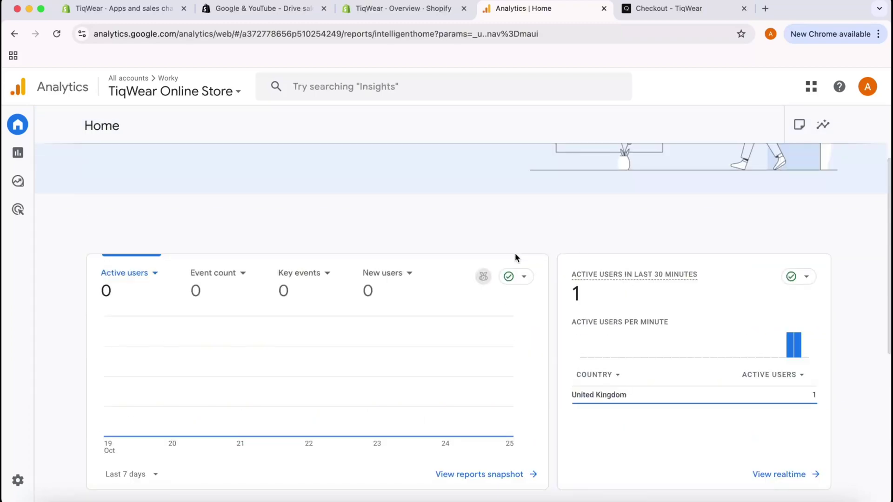